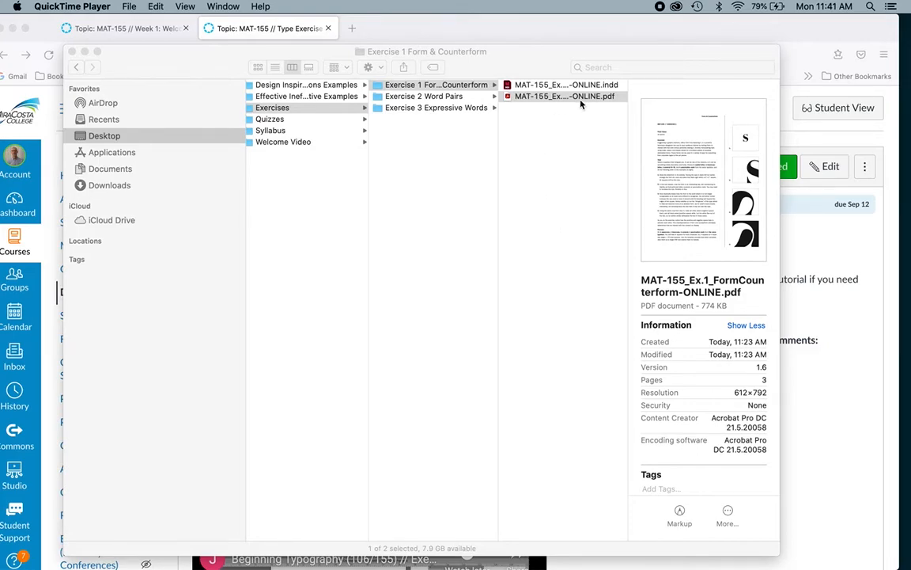
# Step: Open the Exercise 1 Form & Counterform PDF, read its instructions, example page and blank template page, and close it
pyautogui.doubleClick(510, 100)
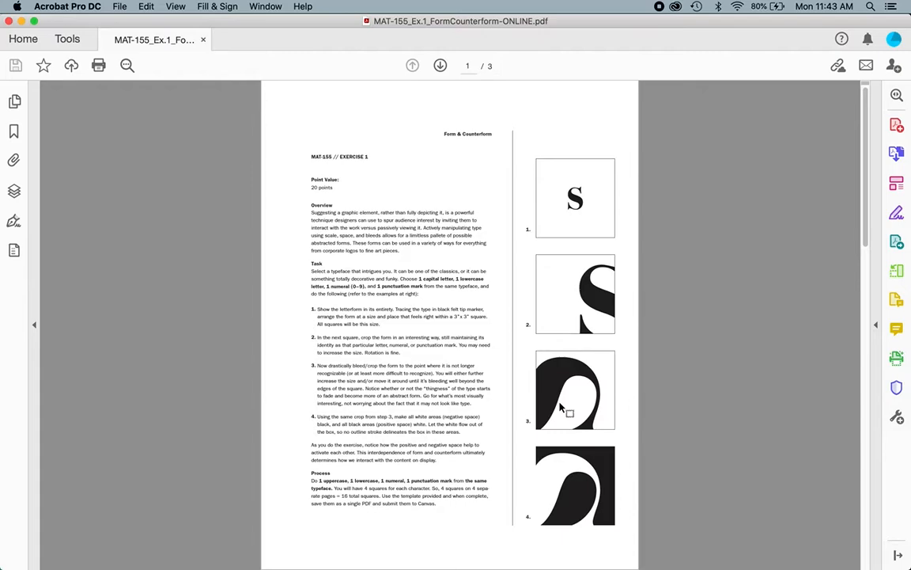
pyautogui.click(440, 65)
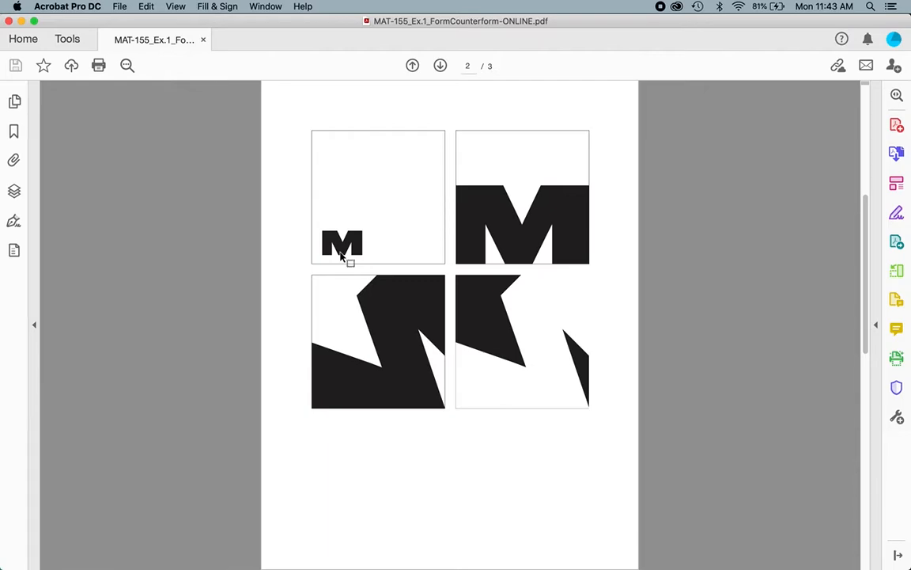
pyautogui.click(441, 67)
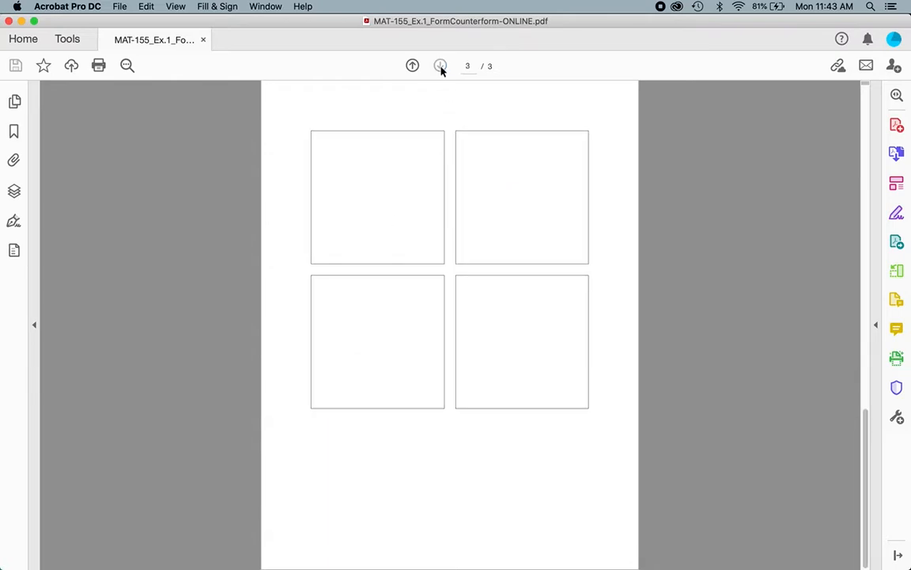
pyautogui.click(8, 21)
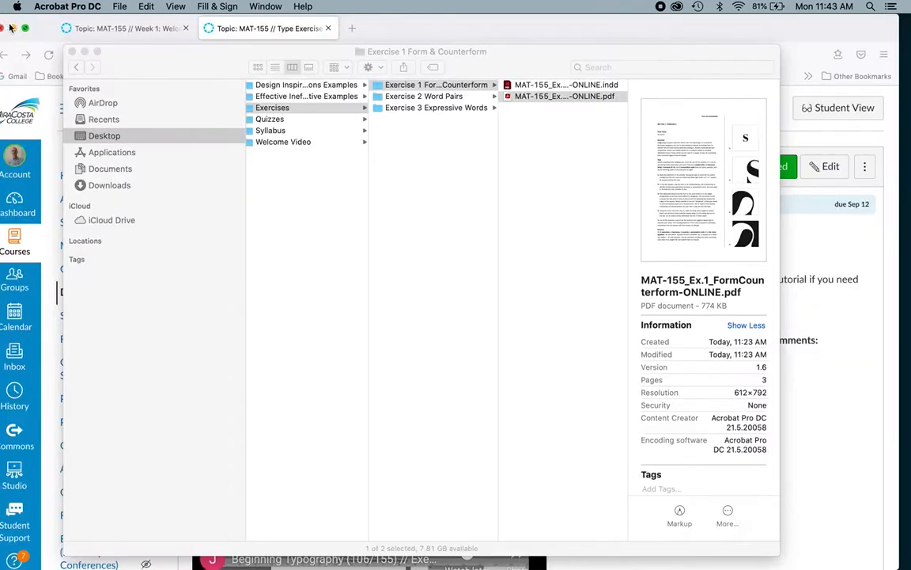
# Step: Open MAT-155_Ex.1_FormCounterform-ONLINE.pdf from the Exercise 1 folder in Illustrator
pyautogui.click(539, 142)
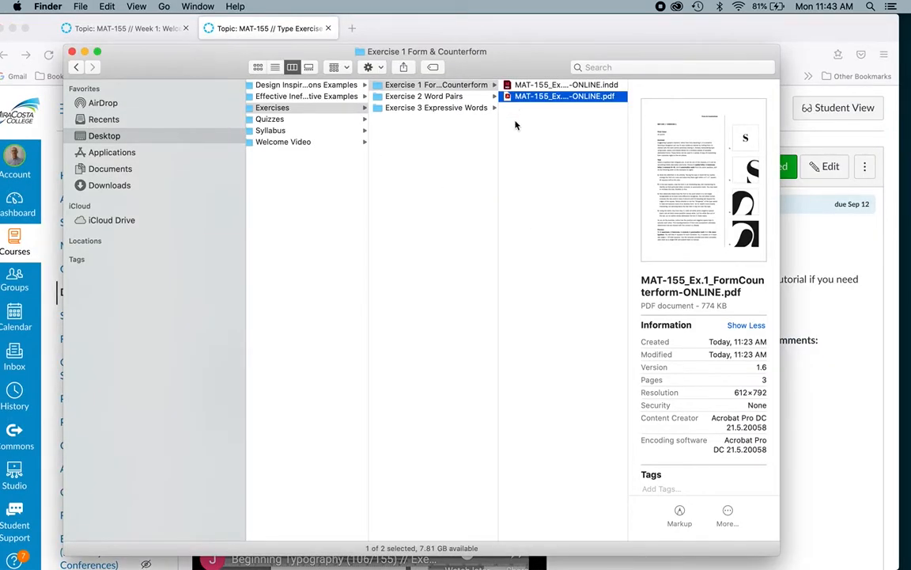
pyautogui.click(516, 125)
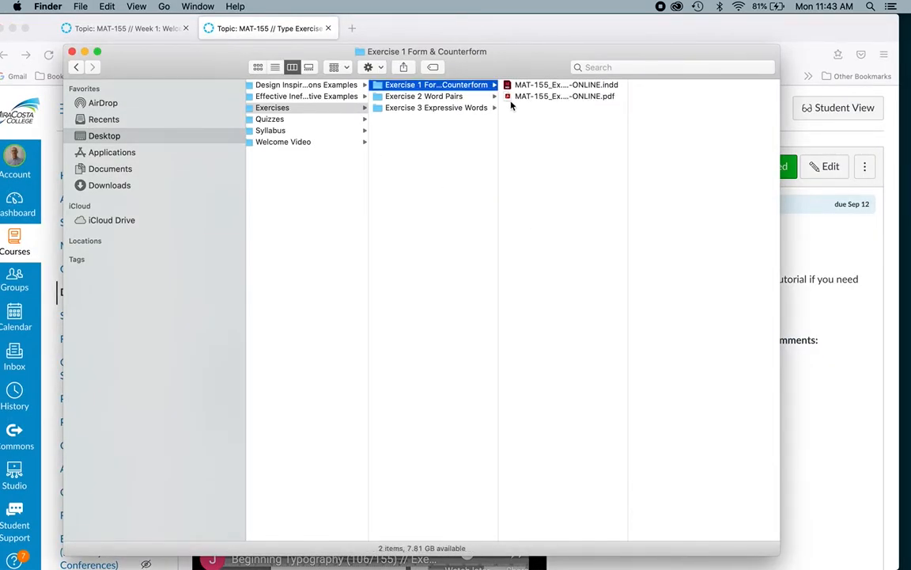
pyautogui.click(538, 95)
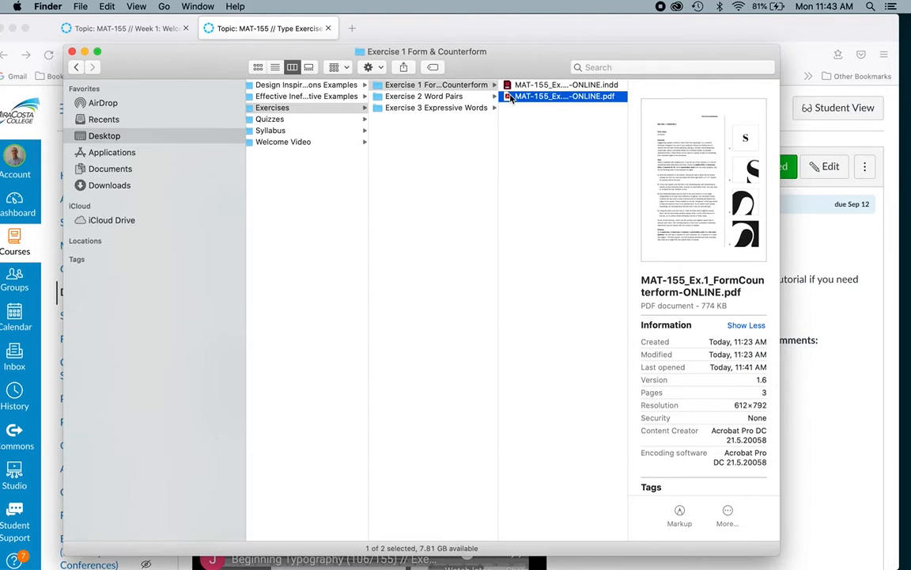
pyautogui.moveTo(510, 96); pyautogui.dragTo(192, 558)
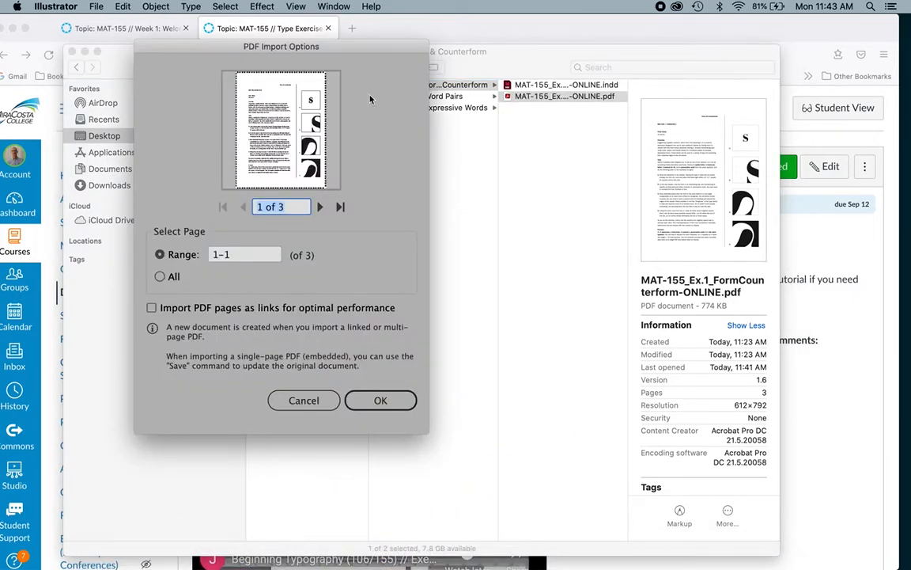
# Step: Import only page 3 of the PDF, the blank four-square template, and fit the artboard in the window
pyautogui.click(320, 206)
pyautogui.click(320, 206)
pyautogui.click(170, 256)
pyautogui.write('3')
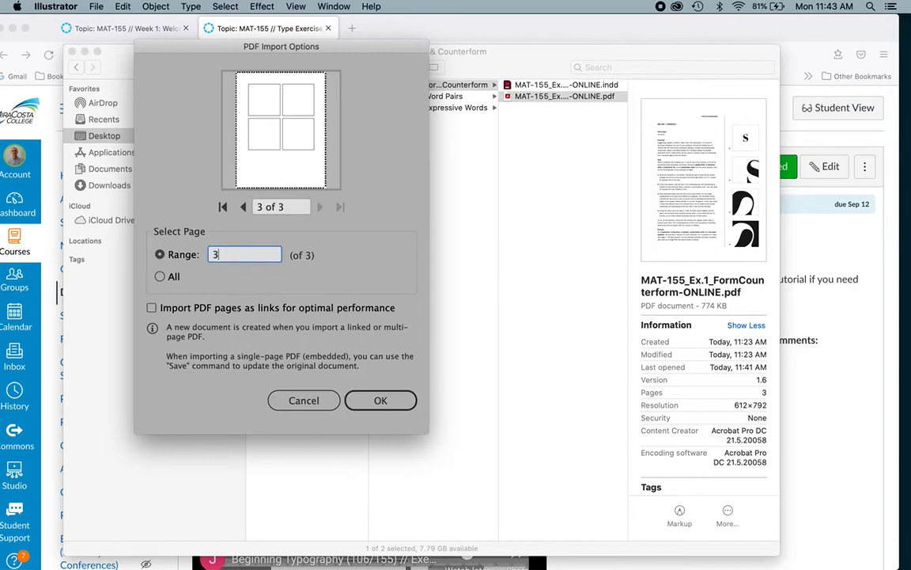
pyautogui.click(383, 401)
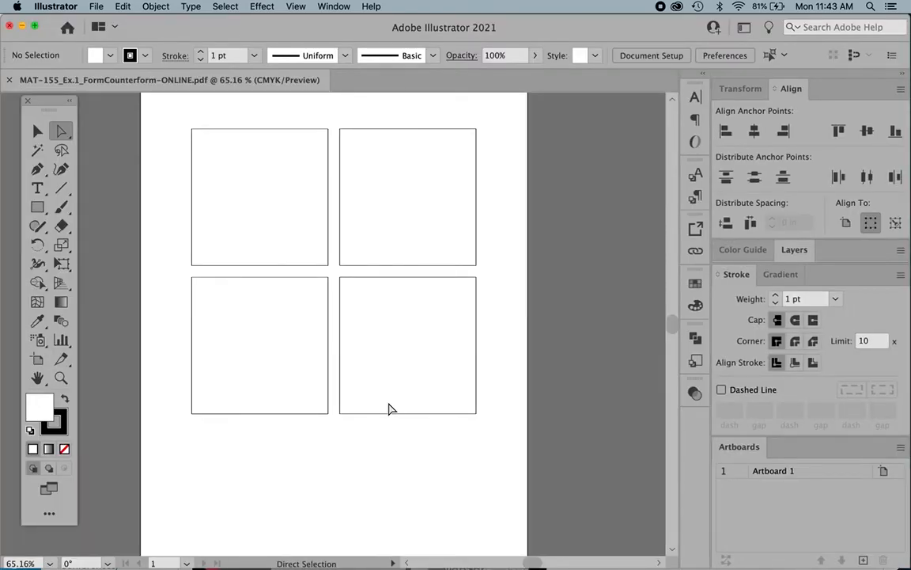
pyautogui.press('super+0')
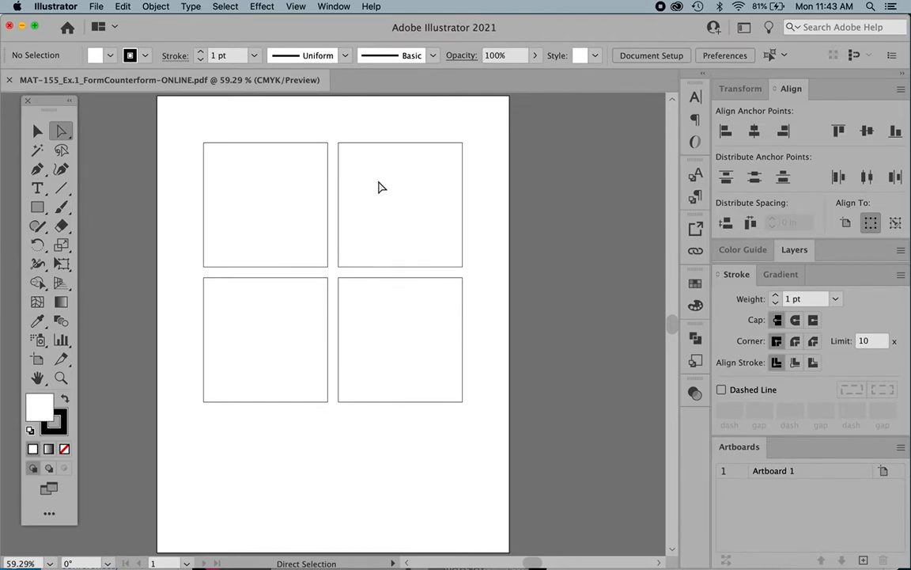
# Step: Detach the Artboards panel from the dock so it floats beside the template page
pyautogui.click(335, 6)
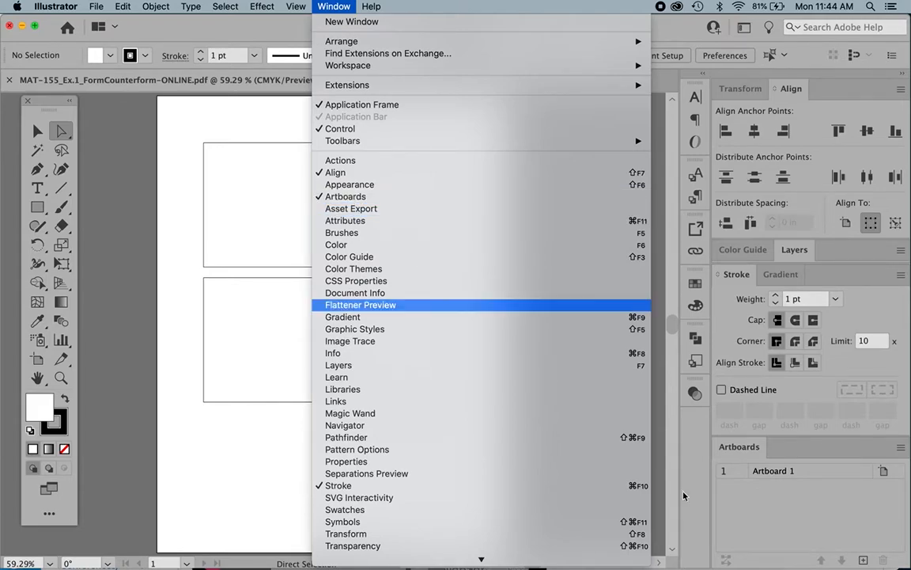
pyautogui.click(742, 448)
pyautogui.moveTo(742, 449); pyautogui.dragTo(576, 97)
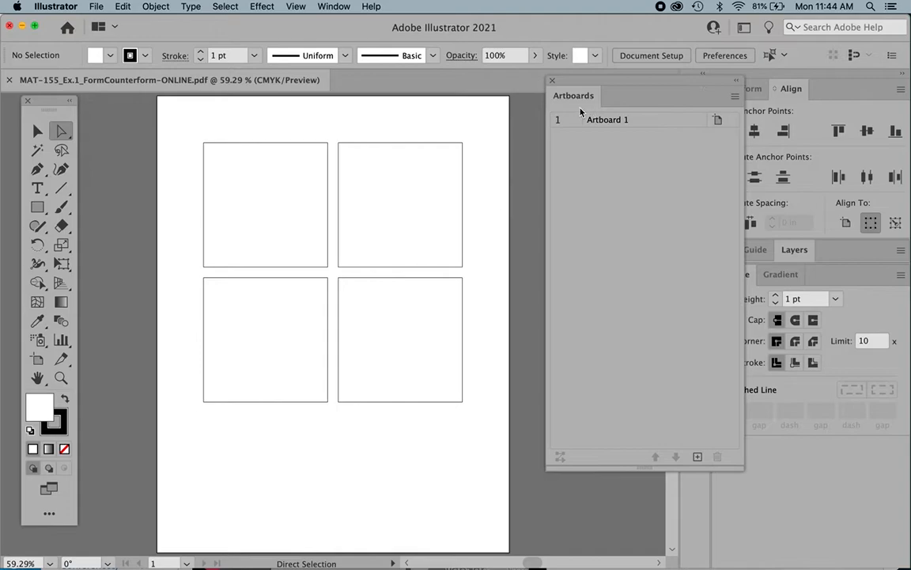
# Step: Duplicate Artboard 1 together with its four squares
pyautogui.click(735, 95)
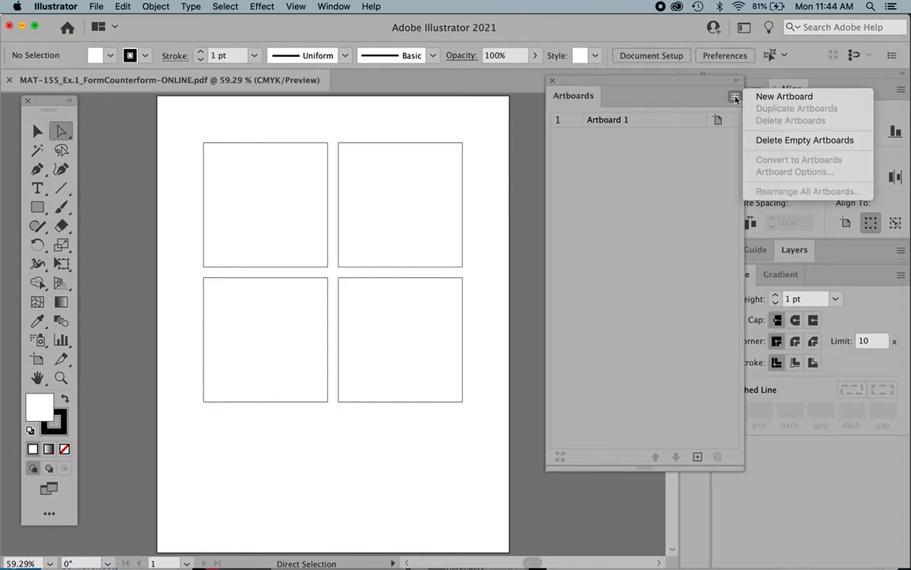
pyautogui.click(665, 125)
pyautogui.click(664, 125)
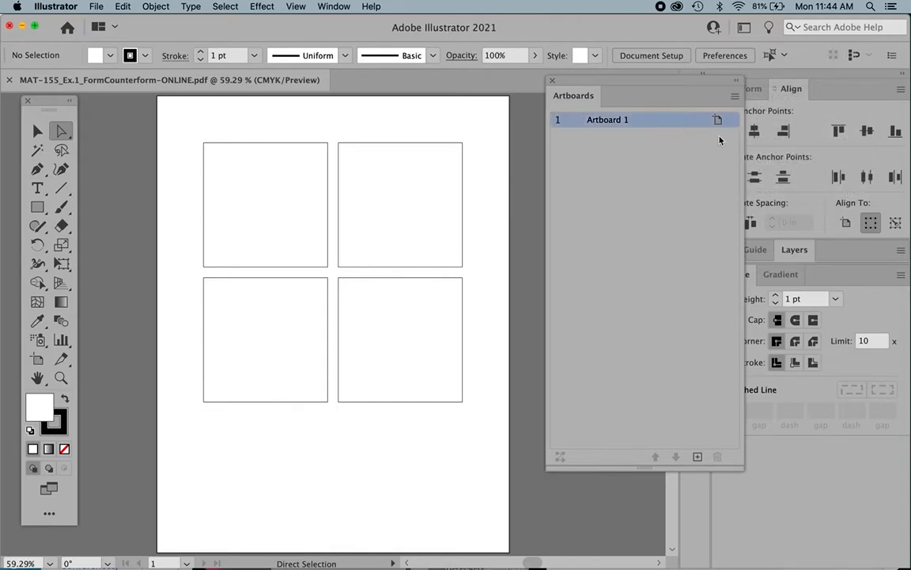
pyautogui.click(735, 96)
pyautogui.click(724, 164)
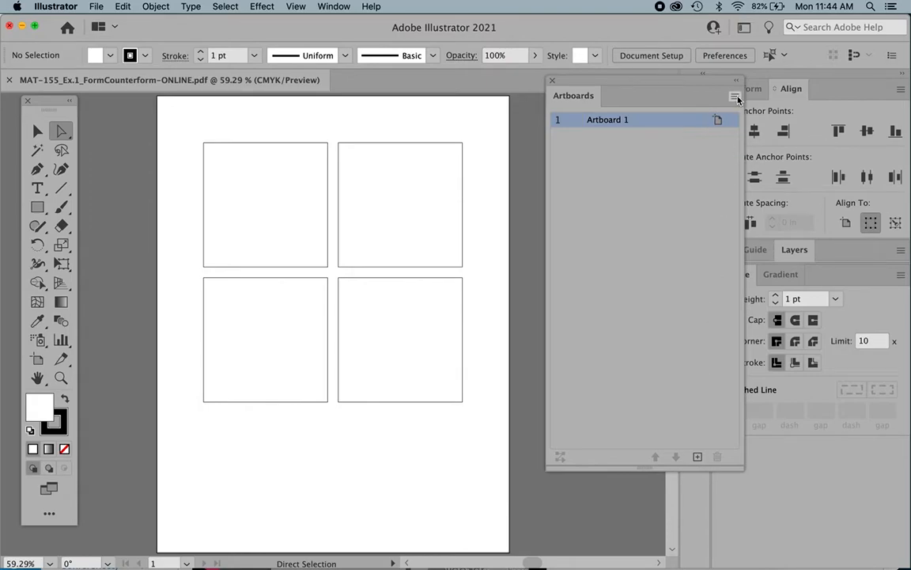
pyautogui.click(735, 96)
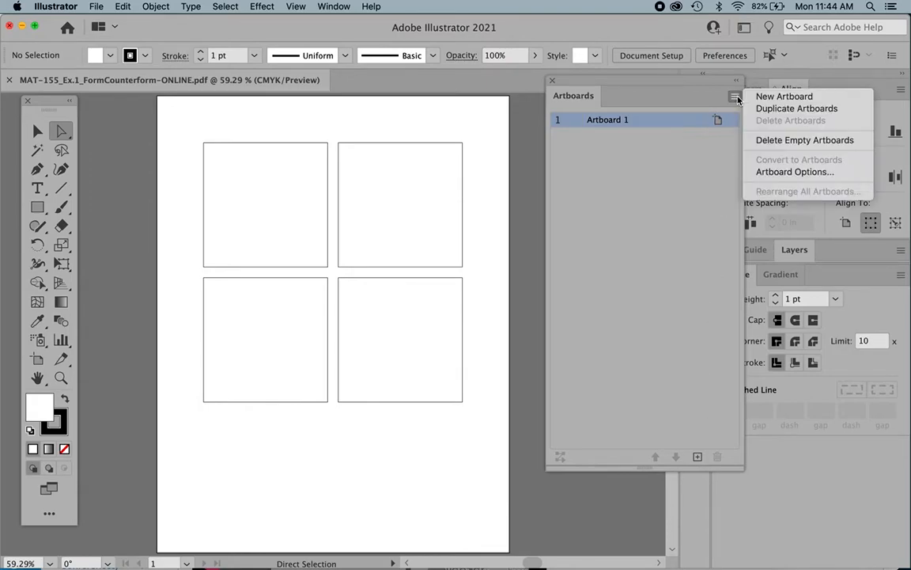
pyautogui.click(784, 110)
pyautogui.hscroll(3, 502, 240)
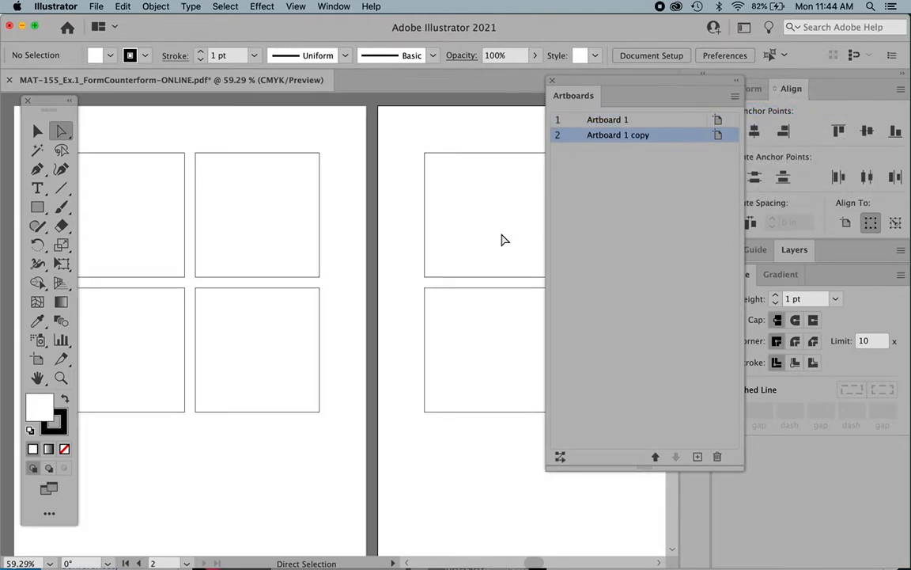
# Step: Duplicate the copied template artboard two more times to make four artboards in total
pyautogui.hscroll(3, 503, 239)
pyautogui.scroll(-2, 503, 240)
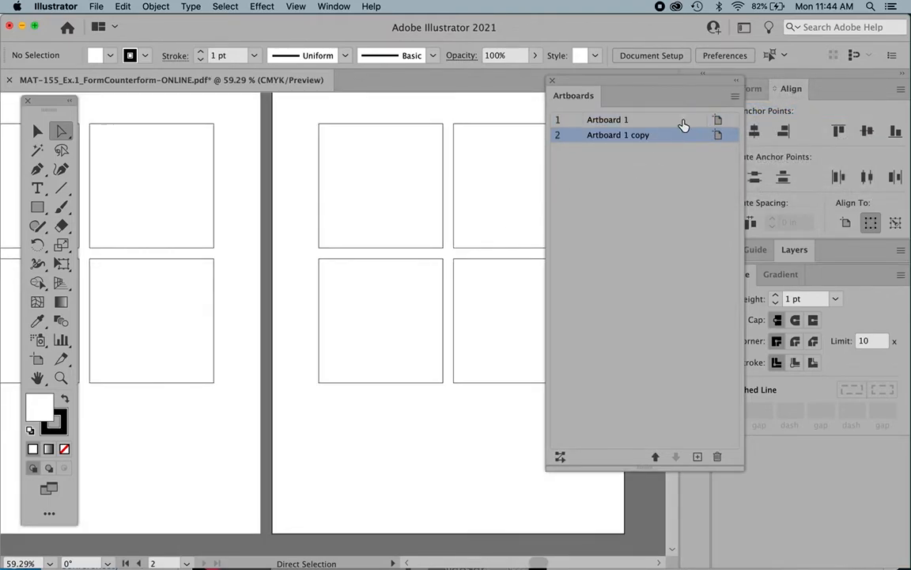
pyautogui.click(735, 95)
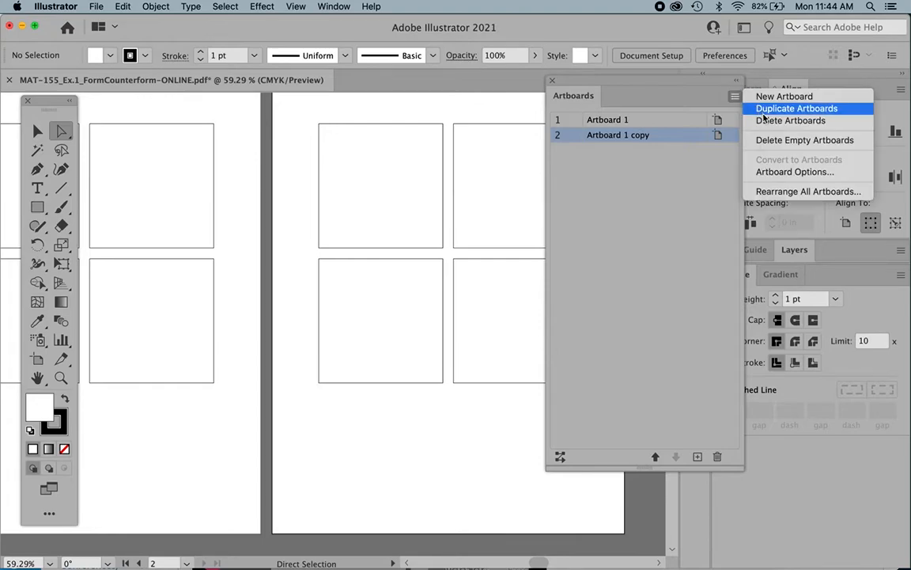
pyautogui.click(766, 108)
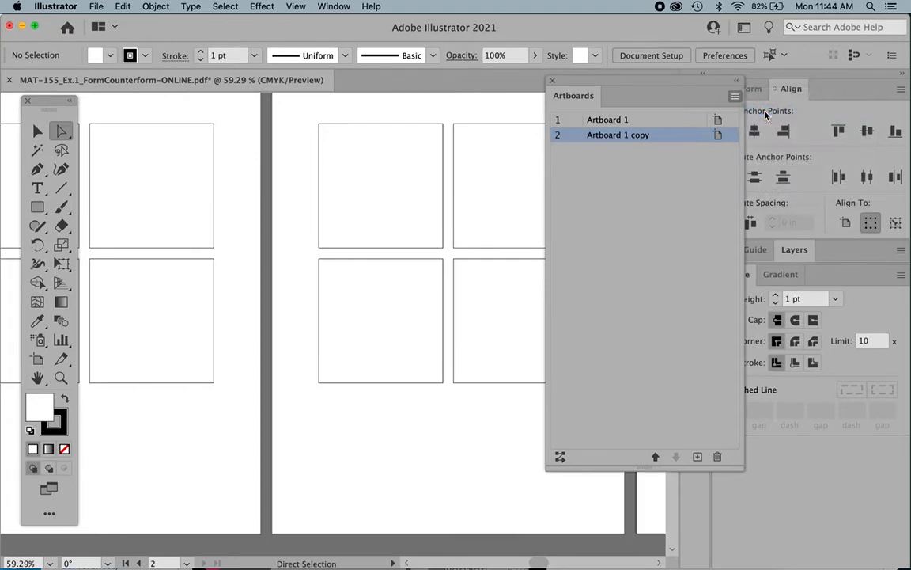
pyautogui.click(735, 95)
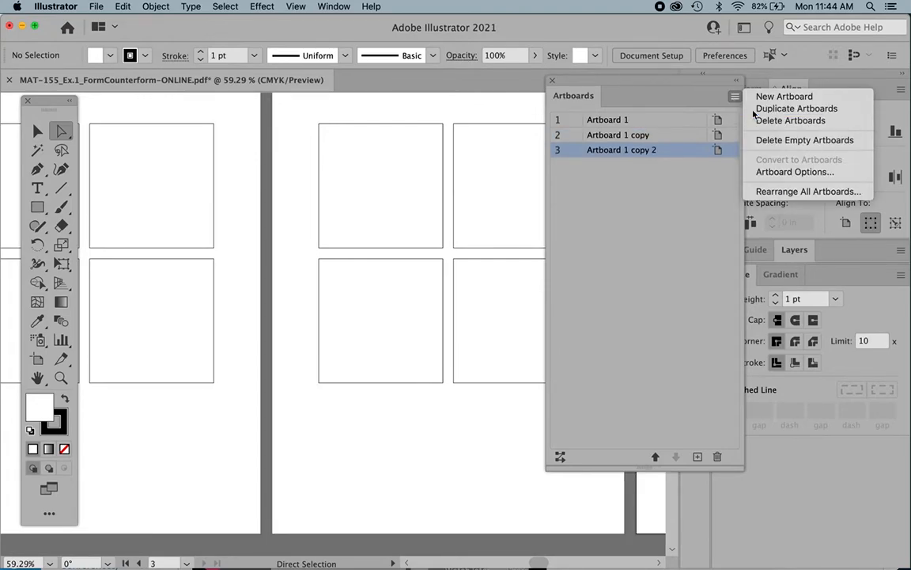
pyautogui.click(760, 108)
# Step: Look over the duplicated artboards and move the floating Artboards panel clear of the canvas
pyautogui.hscroll(3, 478, 210)
pyautogui.hscroll(10, 478, 209)
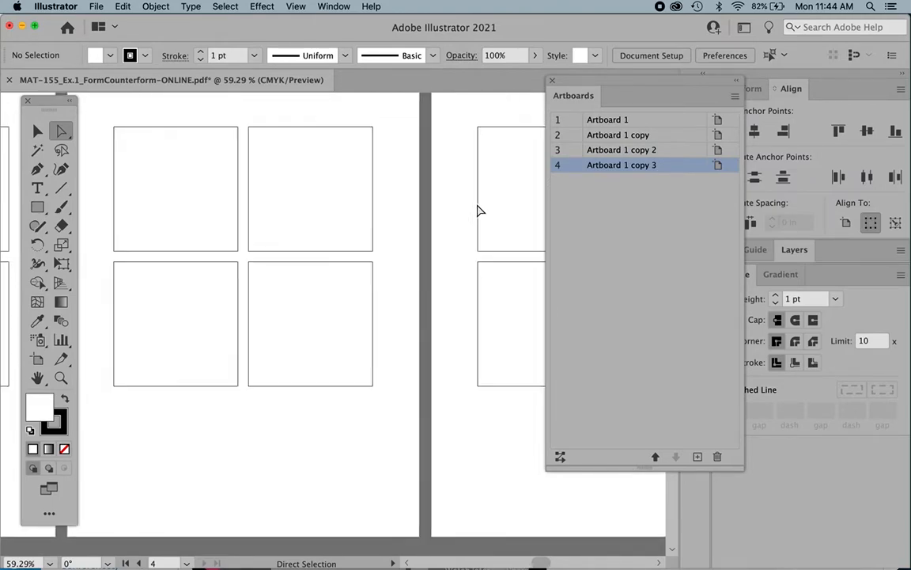
pyautogui.hscroll(15, 478, 210)
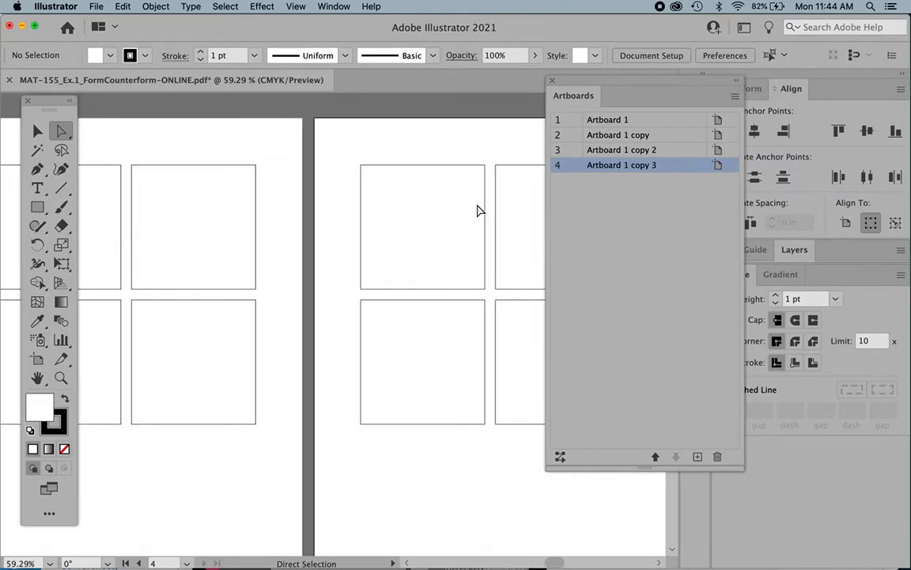
pyautogui.hscroll(15, 478, 210)
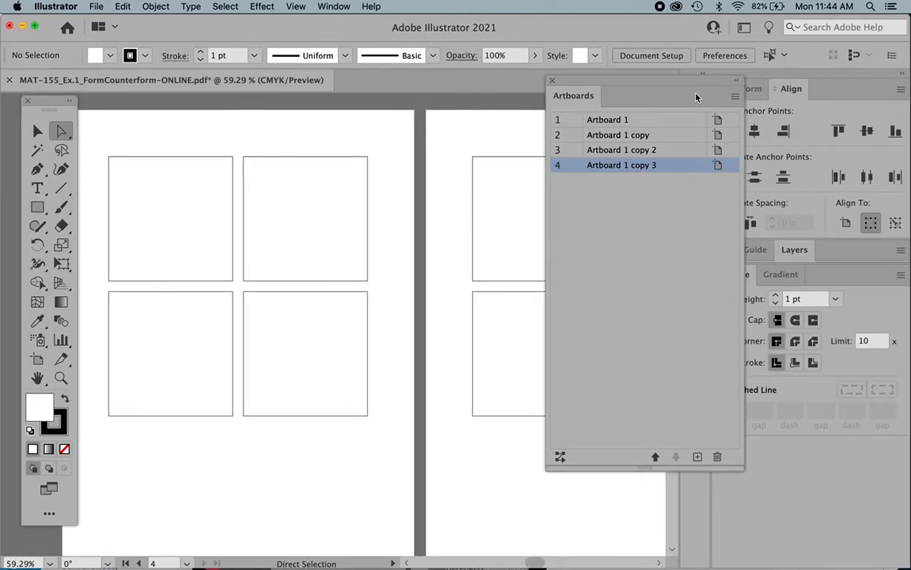
pyautogui.moveTo(602, 79); pyautogui.dragTo(818, 69)
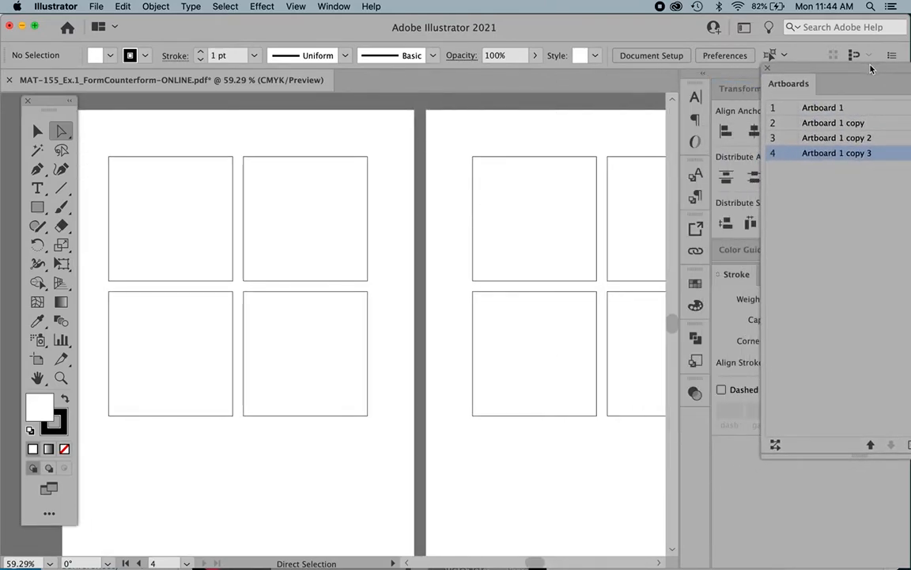
pyautogui.hscroll(-5, 419, 240)
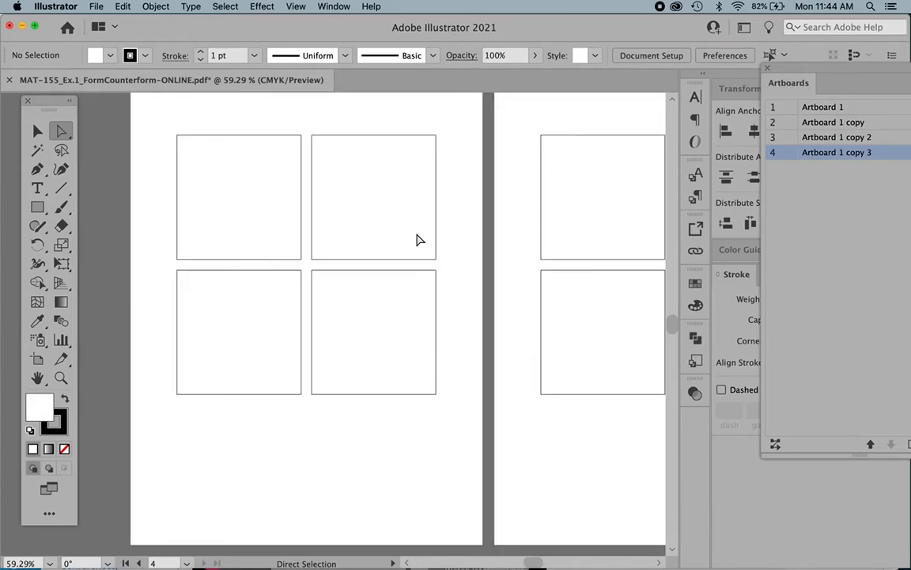
pyautogui.click(96, 6)
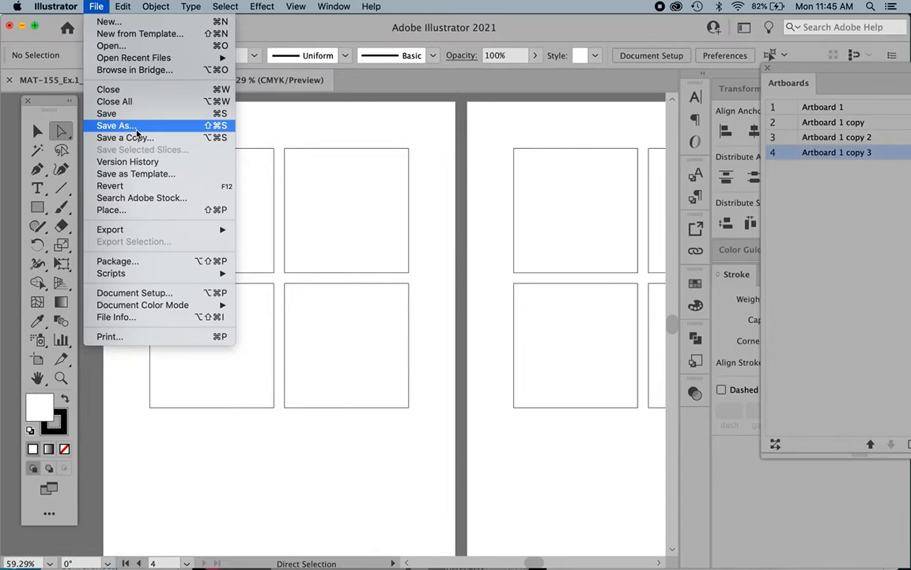
pyautogui.moveTo(189, 235)
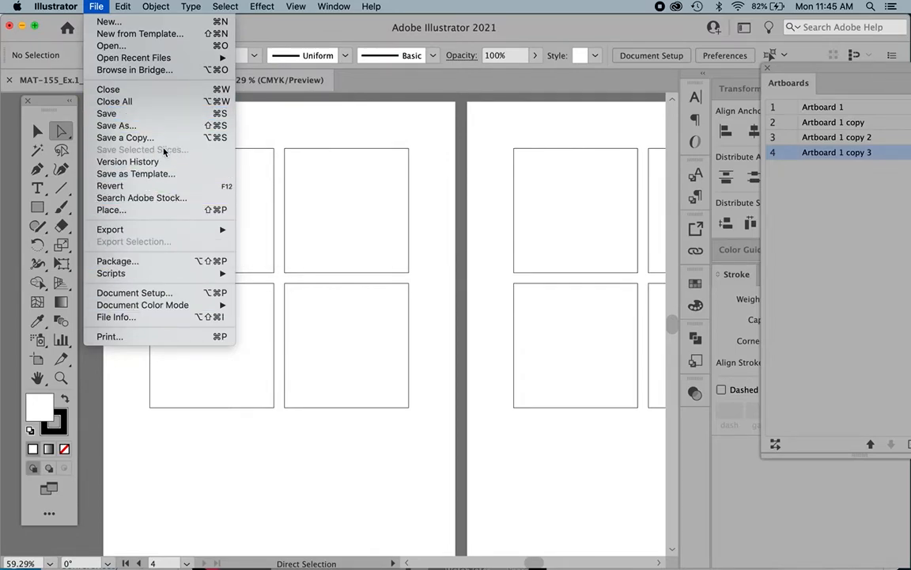
pyautogui.click(167, 128)
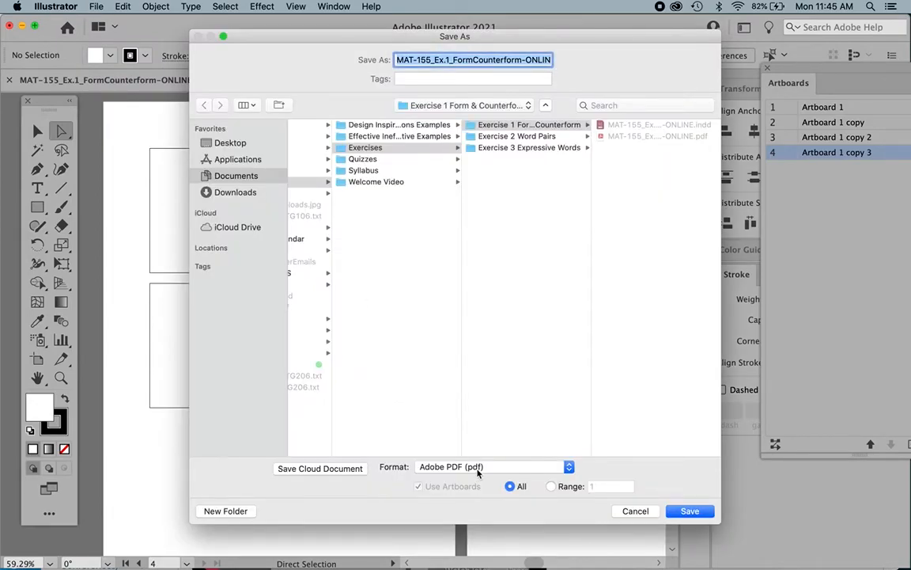
pyautogui.click(637, 511)
# Step: Place the numeral "3" as point text in the empty area below the squares on the first artboard
pyautogui.hscroll(-2, 384, 289)
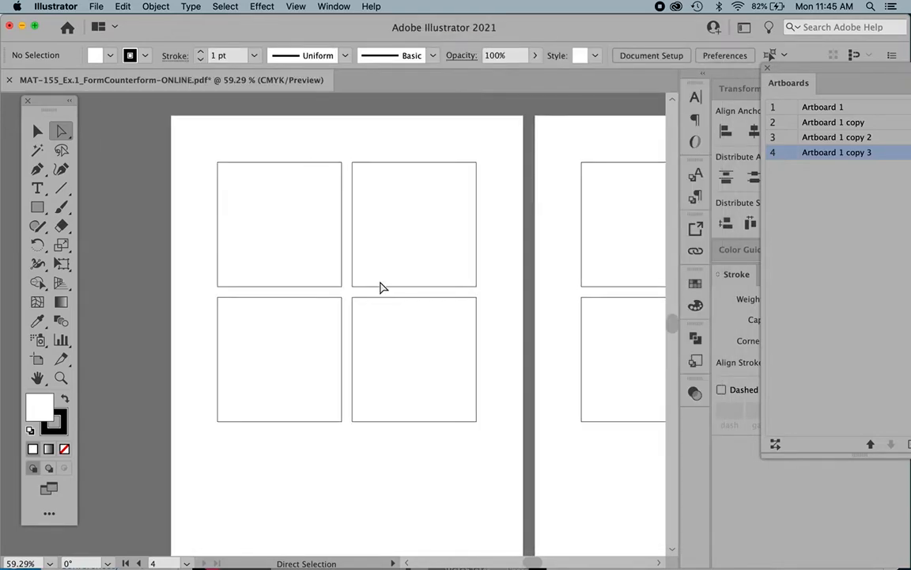
pyautogui.scroll(-2, 380, 287)
pyautogui.hscroll(1, 381, 288)
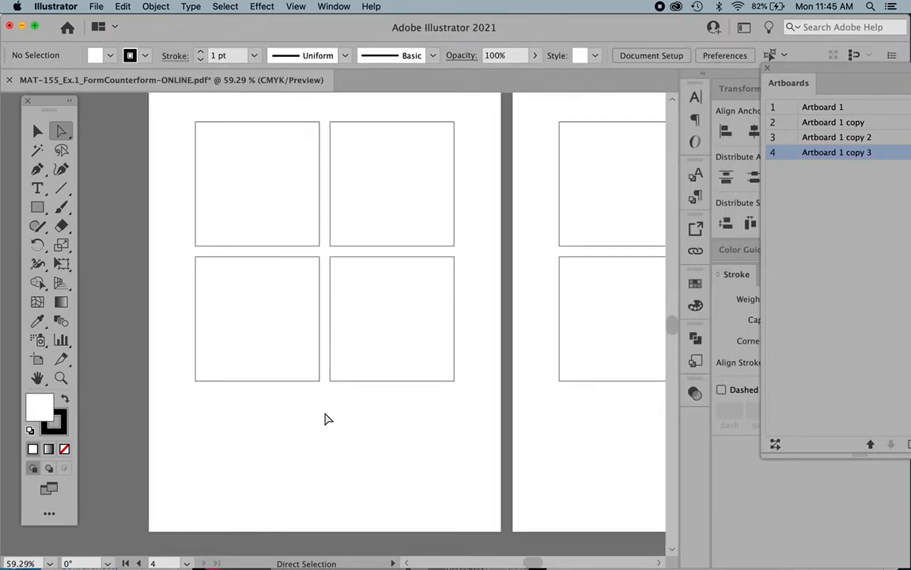
pyautogui.press('t')
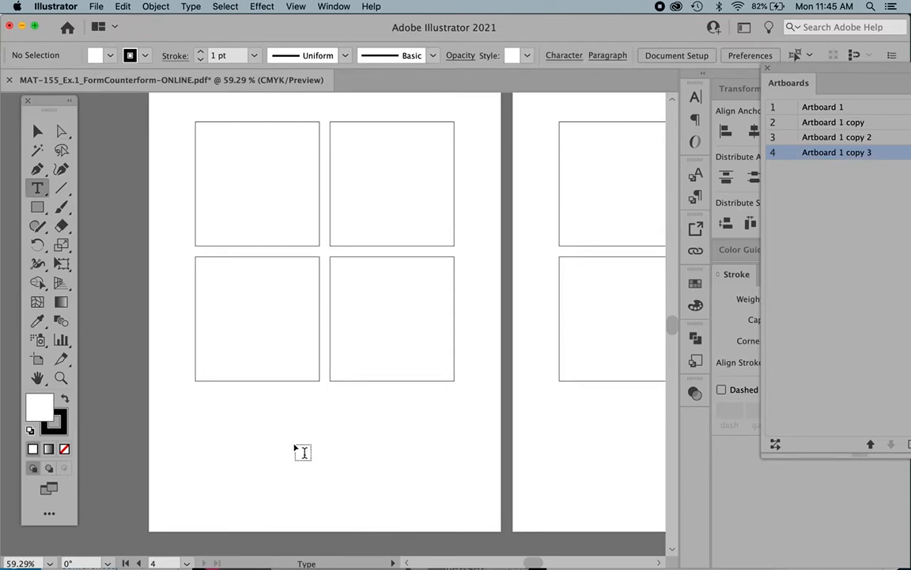
pyautogui.click(297, 447)
pyautogui.write('3')
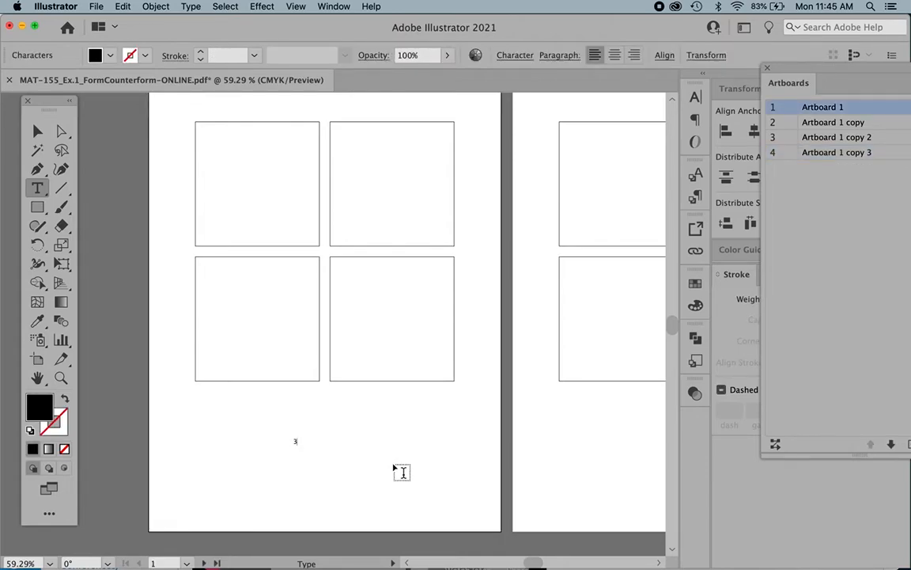
pyautogui.press('Escape')
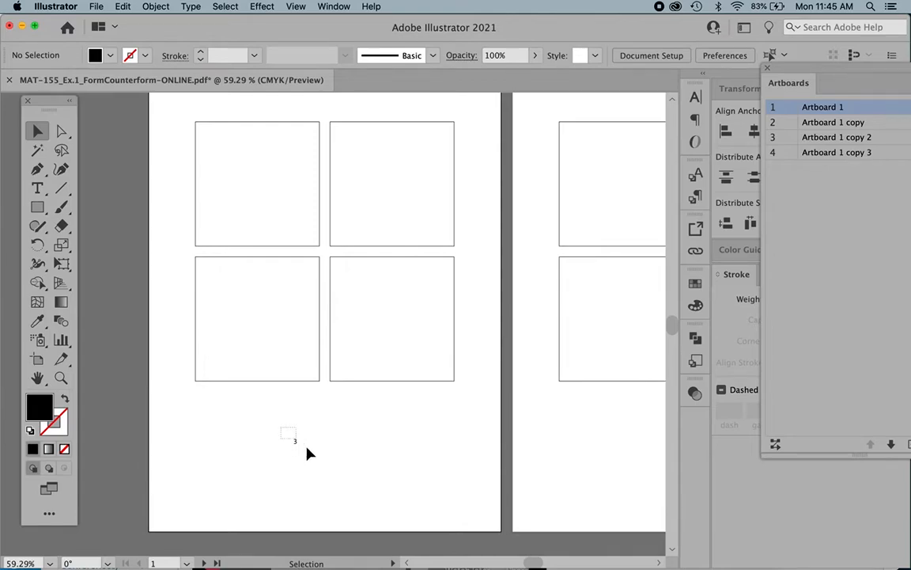
# Step: Scale the numeral 3 up to about 157 pt in the empty area below the squares
pyautogui.moveTo(307, 446); pyautogui.dragTo(419, 535)
pyautogui.moveTo(316, 479)
pyautogui.mouseDown()
pyautogui.moveTo(293, 440)
pyautogui.moveTo(337, 494)
pyautogui.moveTo(325, 497)
pyautogui.mouseUp()
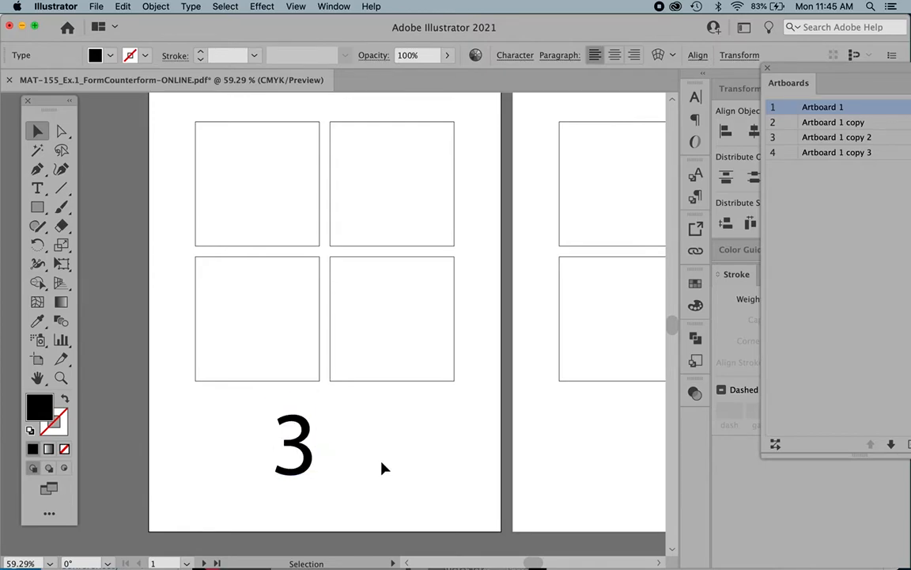
pyautogui.click(382, 467)
# Step: Set the numeral's font to Futura Bold and deselect the text
pyautogui.click(308, 460)
pyautogui.doubleClick(306, 449)
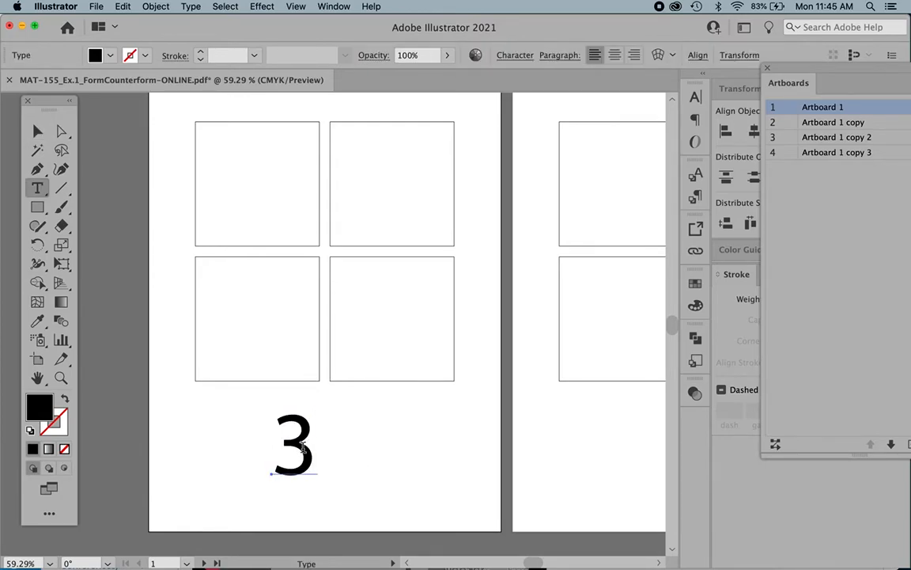
pyautogui.doubleClick(304, 446)
pyautogui.press('super+t')
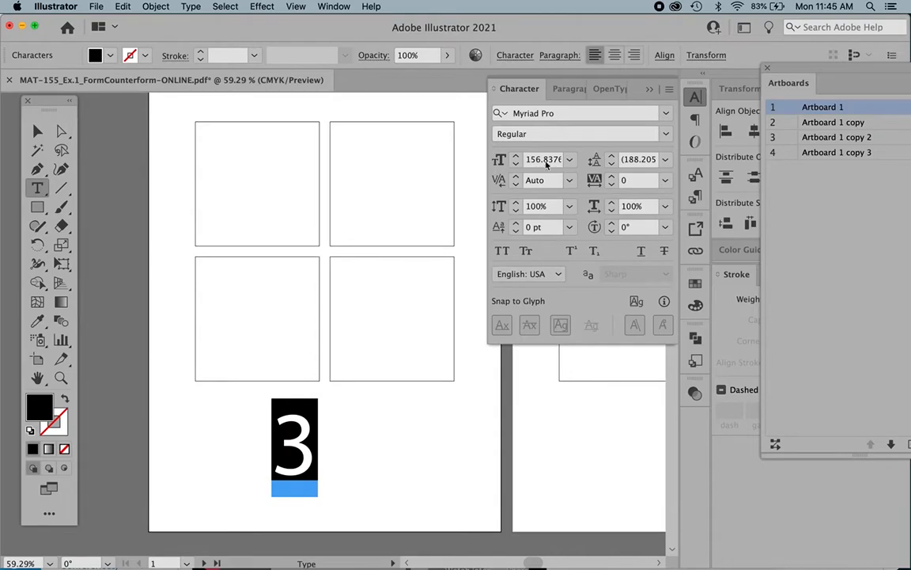
pyautogui.click(562, 113)
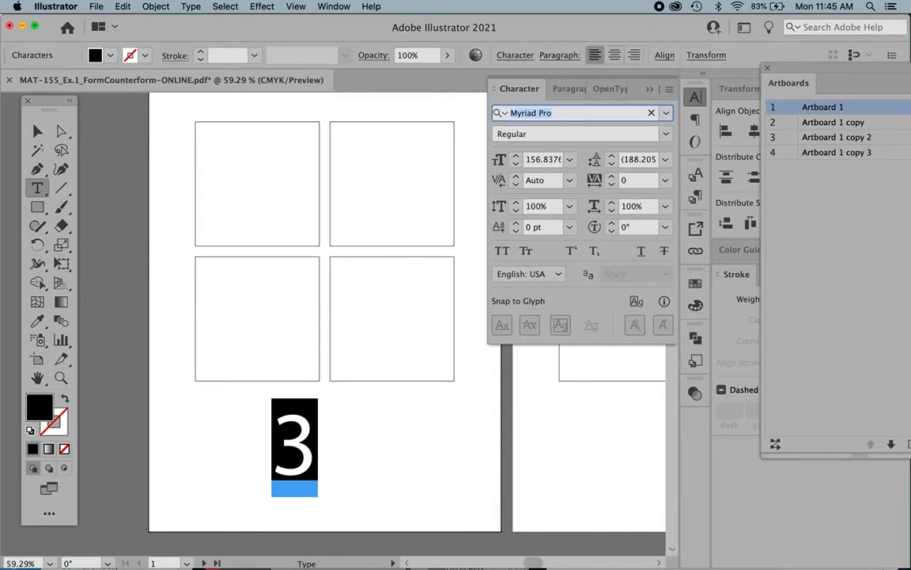
pyautogui.write('futura')
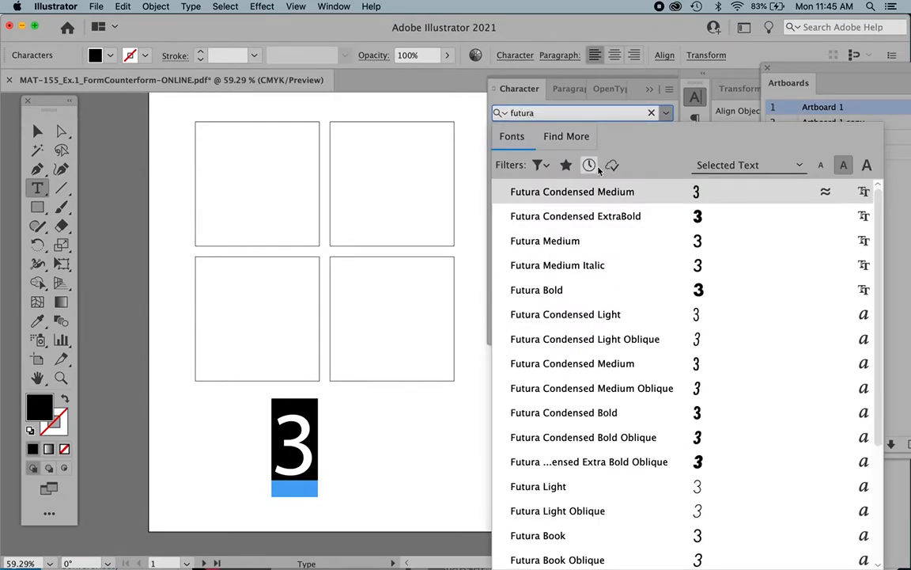
pyautogui.click(590, 291)
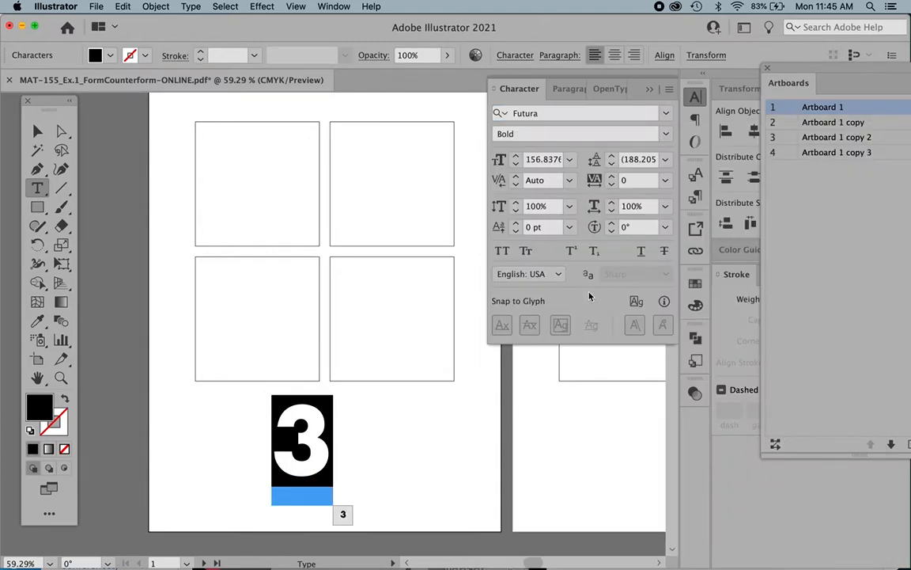
pyautogui.press('super+shift+a')
pyautogui.press('v')
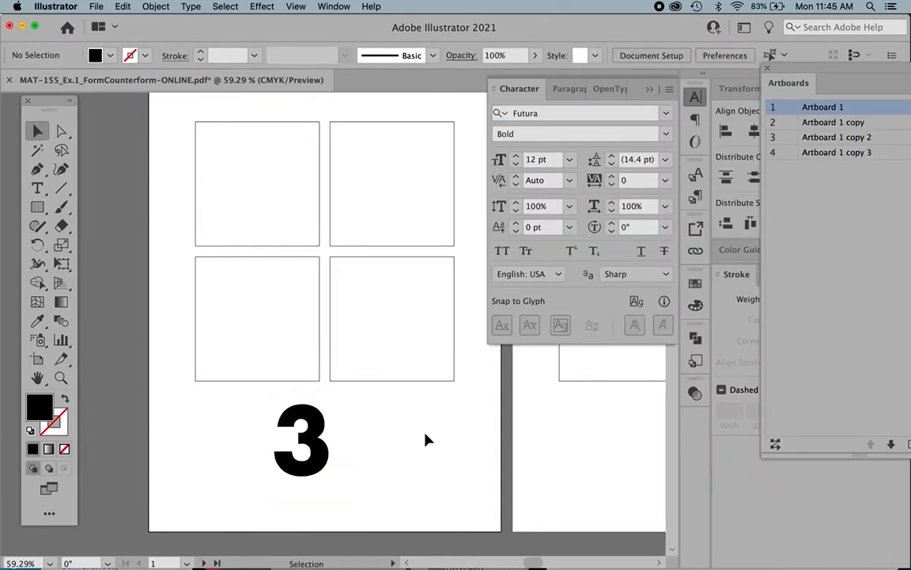
pyautogui.scroll(1, 356, 466)
pyautogui.hscroll(-1, 356, 466)
pyautogui.click(348, 473)
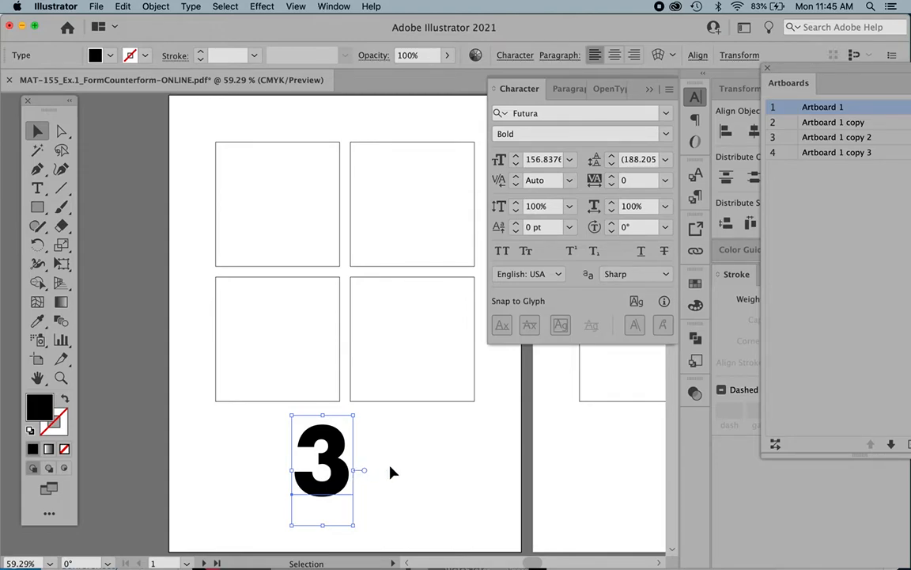
pyautogui.hscroll(3, 390, 472)
pyautogui.scroll(-1, 390, 472)
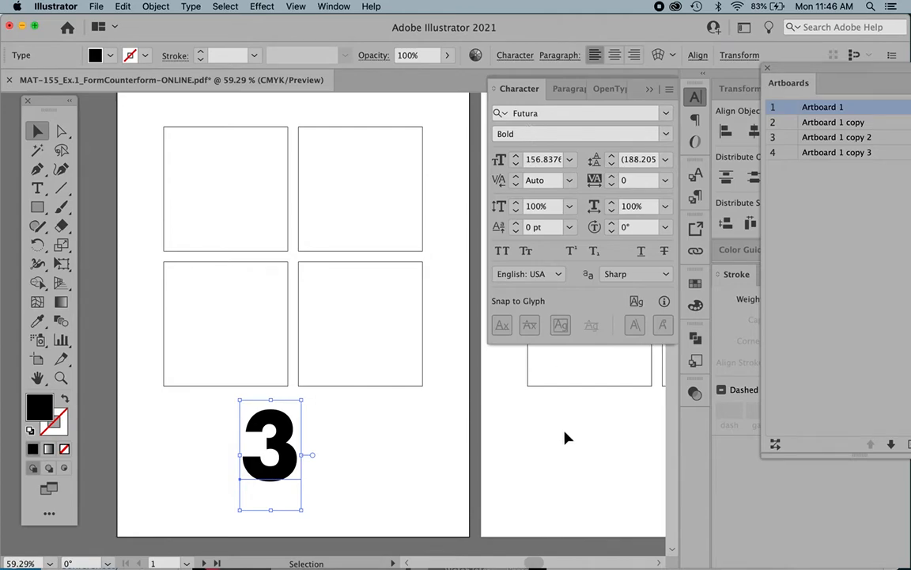
pyautogui.hscroll(-3, 565, 437)
pyautogui.scroll(1, 565, 437)
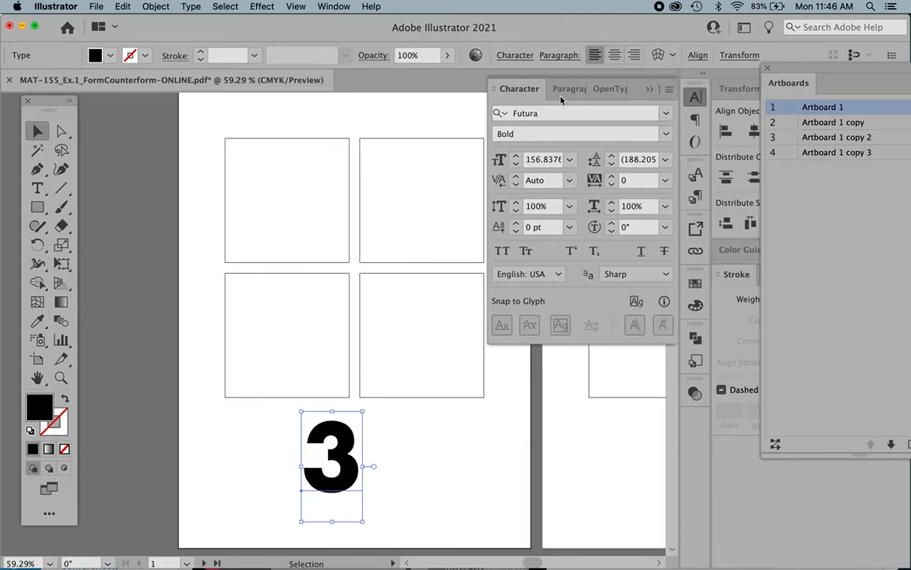
# Step: Try converting the numeral 3 below the squares to outlines
pyautogui.click(463, 459)
pyautogui.click(356, 469)
pyautogui.click(181, 6)
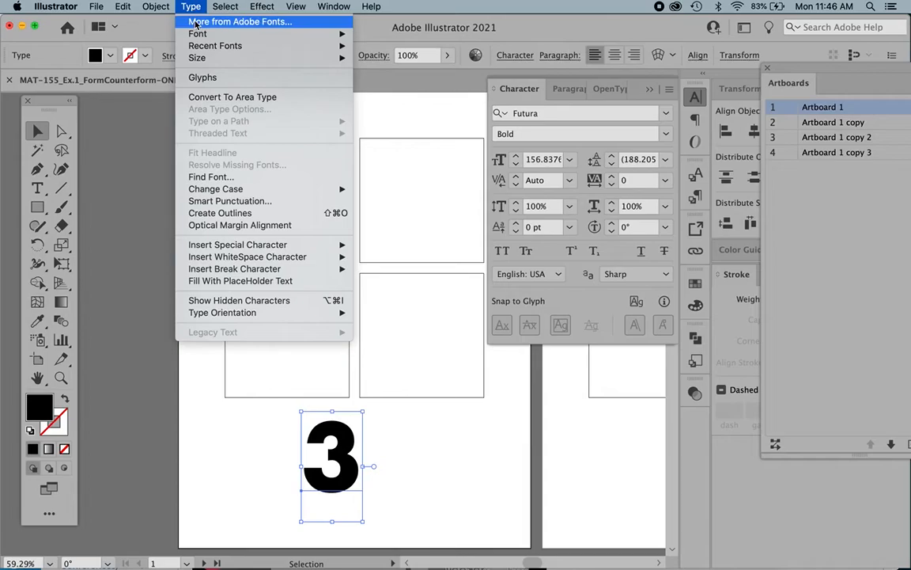
pyautogui.click(215, 213)
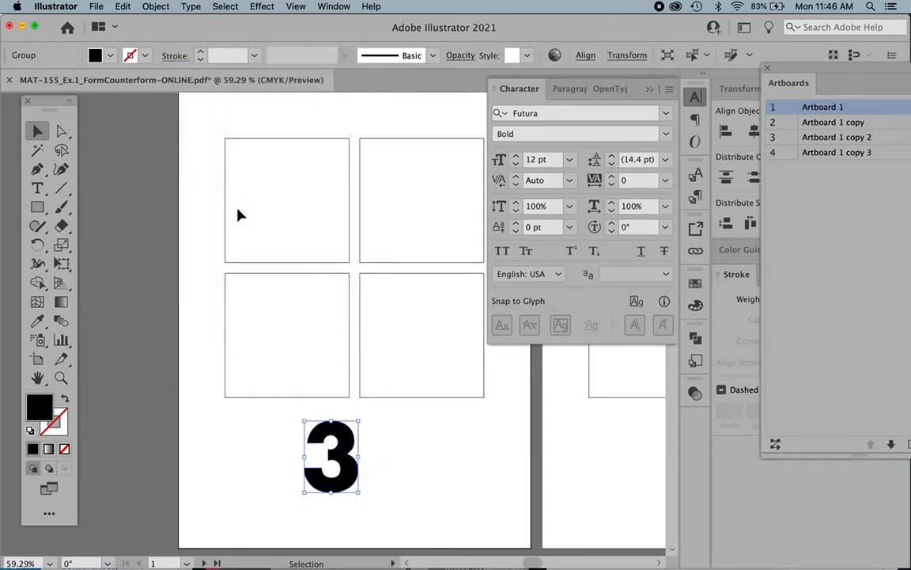
pyautogui.click(400, 480)
pyautogui.click(354, 473)
pyautogui.press('super+shift+g')
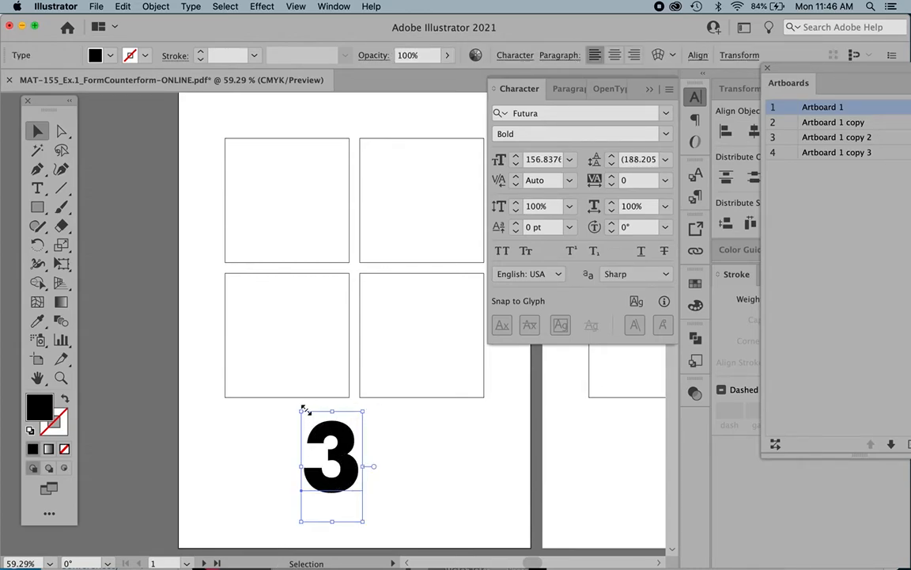
# Step: Enlarge the live numeral 3 to about 488 pt over the squares and convert it to outlines
pyautogui.moveTo(301, 409); pyautogui.dragTo(99, 190)
pyautogui.moveTo(305, 335); pyautogui.dragTo(361, 261)
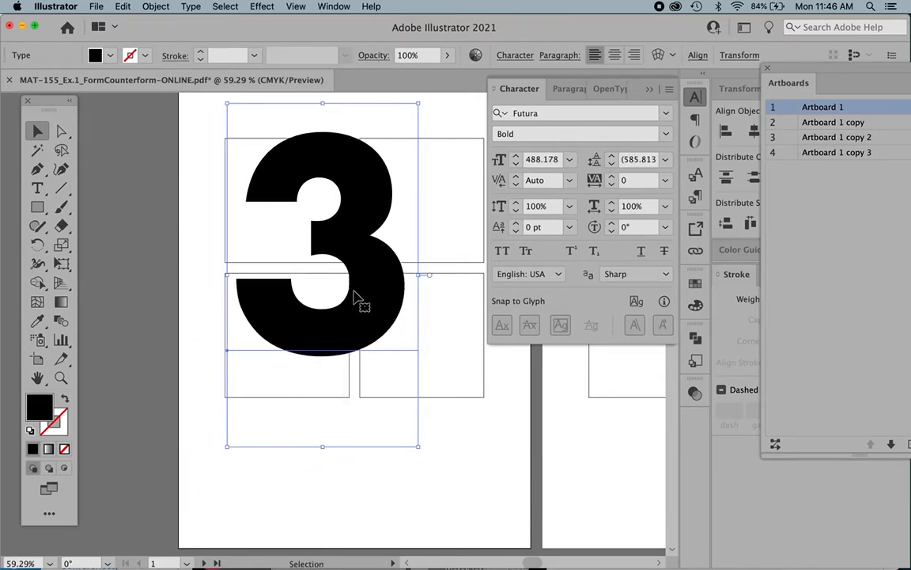
pyautogui.click(191, 7)
pyautogui.click(221, 213)
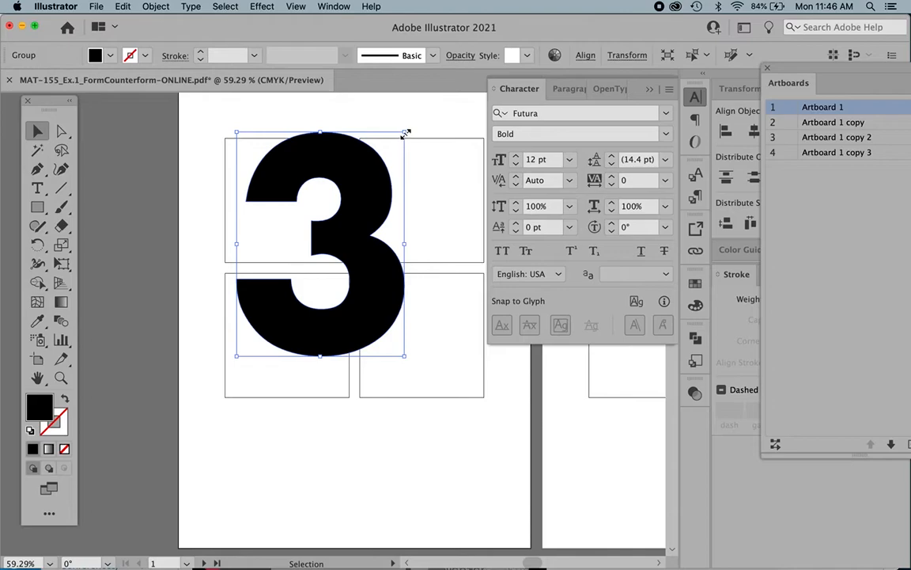
# Step: Shrink the outlined 3 to a small figure and place it near the middle of the upper-left square
pyautogui.moveTo(404, 132); pyautogui.dragTo(289, 207)
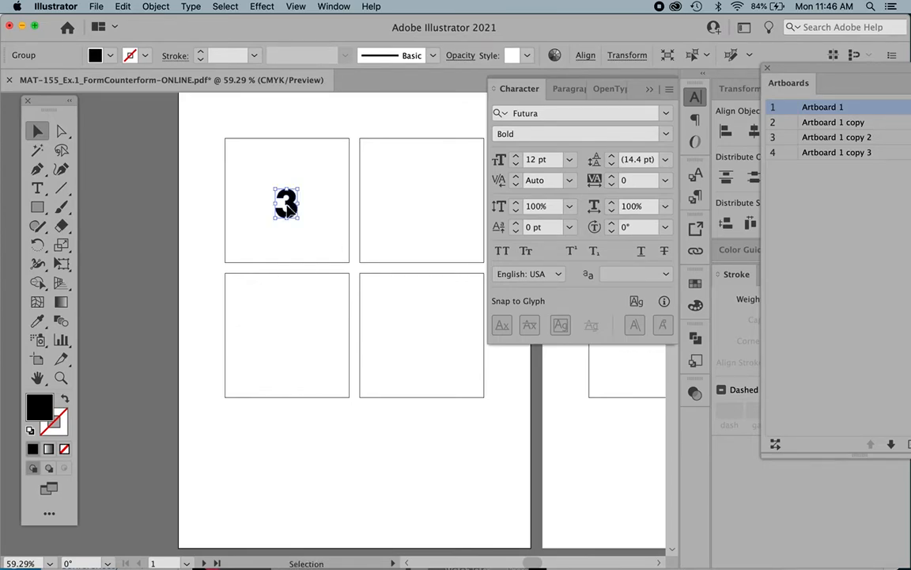
pyautogui.click(201, 272)
pyautogui.press('z')
pyautogui.click(314, 235)
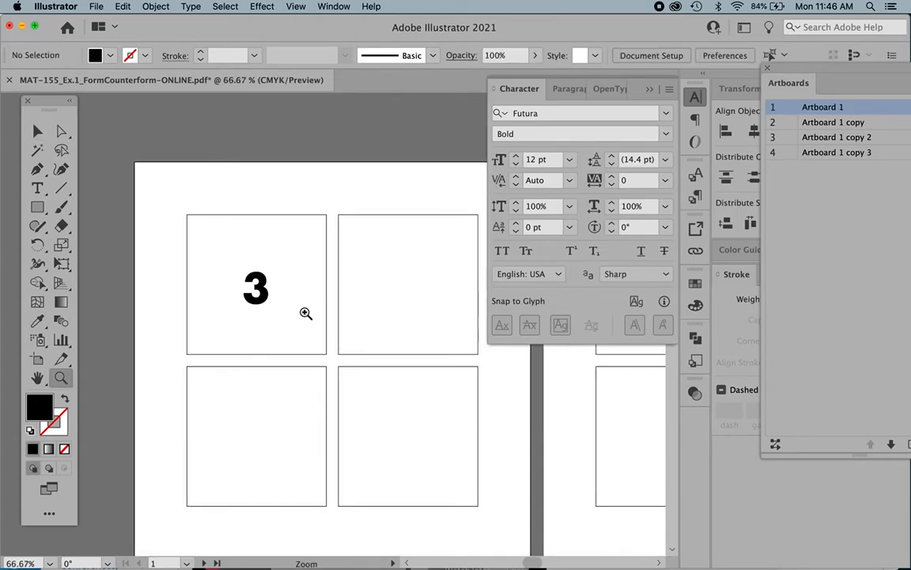
pyautogui.scroll(-2, 305, 313)
pyautogui.press('v')
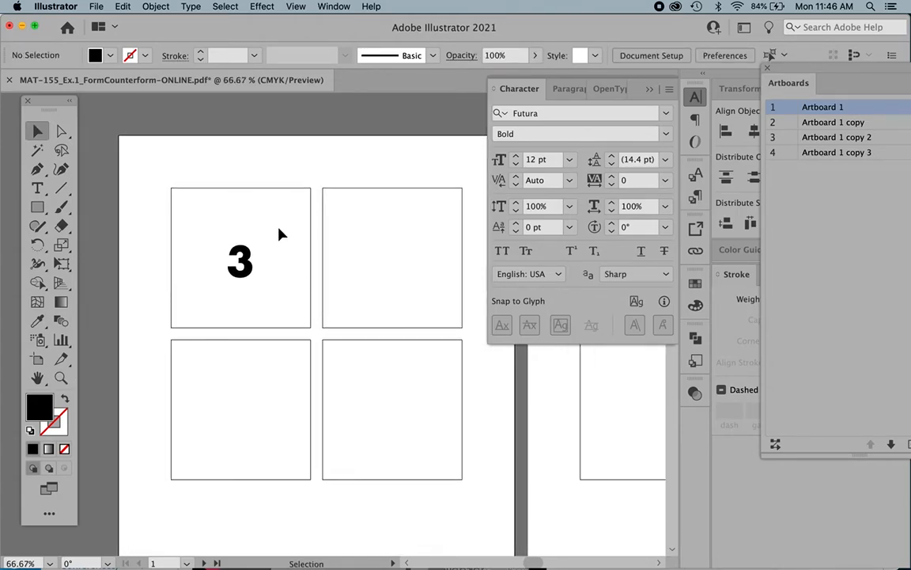
# Step: Try the small 3 in the lower-left and upper-right corners of the upper-left square
pyautogui.click(250, 250)
pyautogui.moveTo(253, 246); pyautogui.dragTo(214, 303)
pyautogui.click(273, 130)
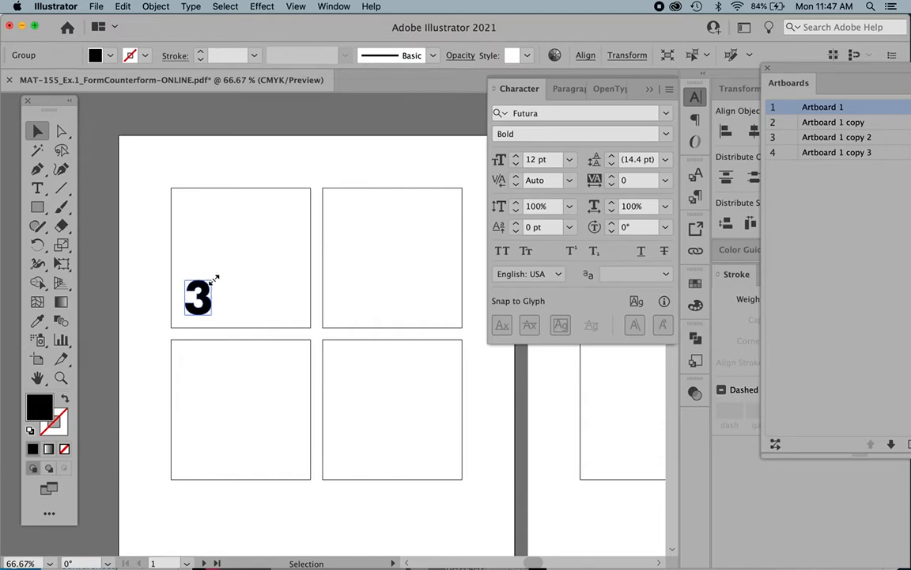
pyautogui.click(164, 281)
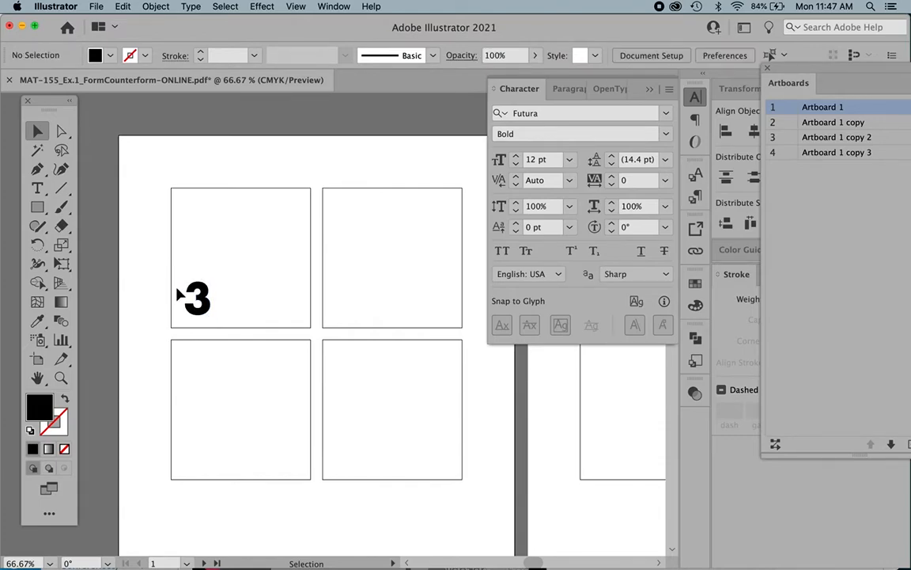
pyautogui.moveTo(210, 311); pyautogui.dragTo(293, 224)
pyautogui.click(292, 172)
pyautogui.scroll(-1, 292, 173)
pyautogui.hscroll(-1, 292, 173)
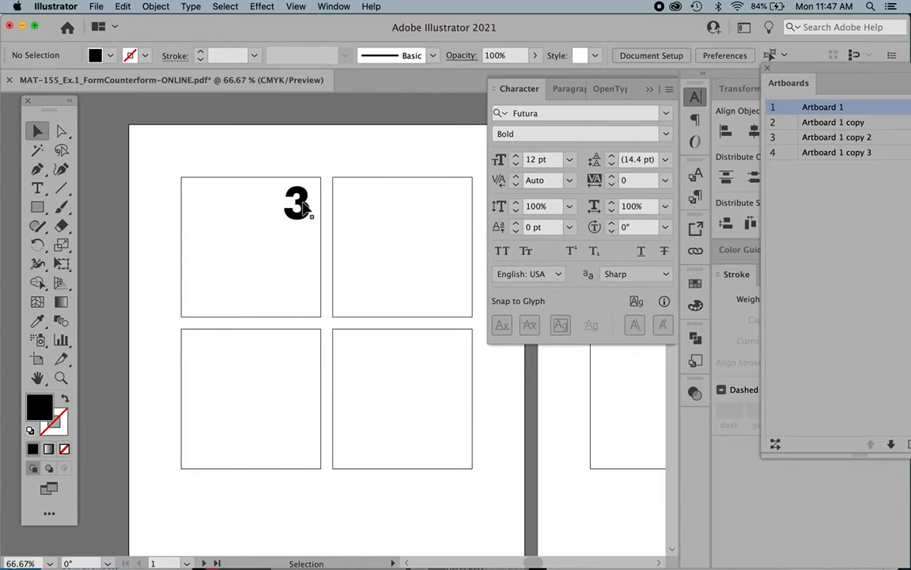
# Step: Move the small 3 back to roughly the centre of the upper-left square
pyautogui.moveTo(305, 208); pyautogui.dragTo(258, 246)
pyautogui.click(287, 149)
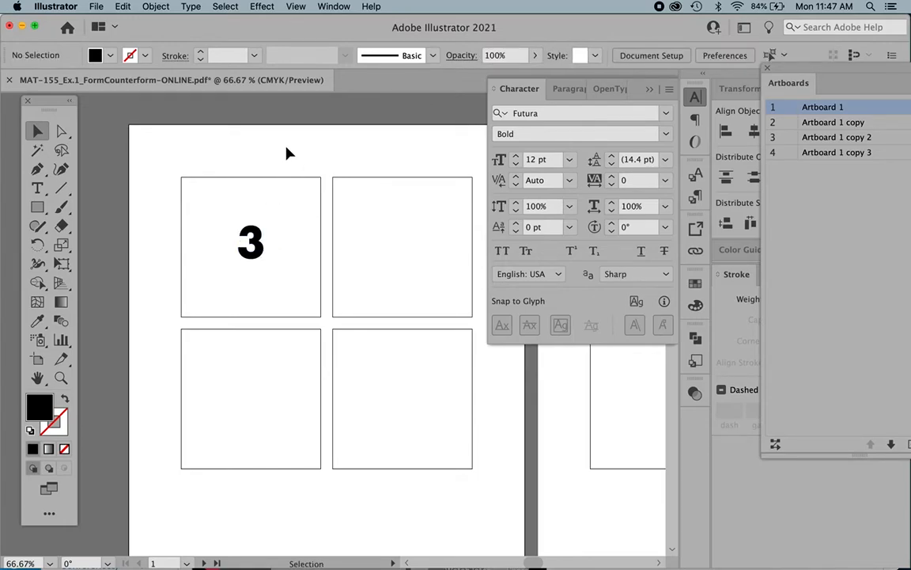
pyautogui.scroll(-2, 287, 152)
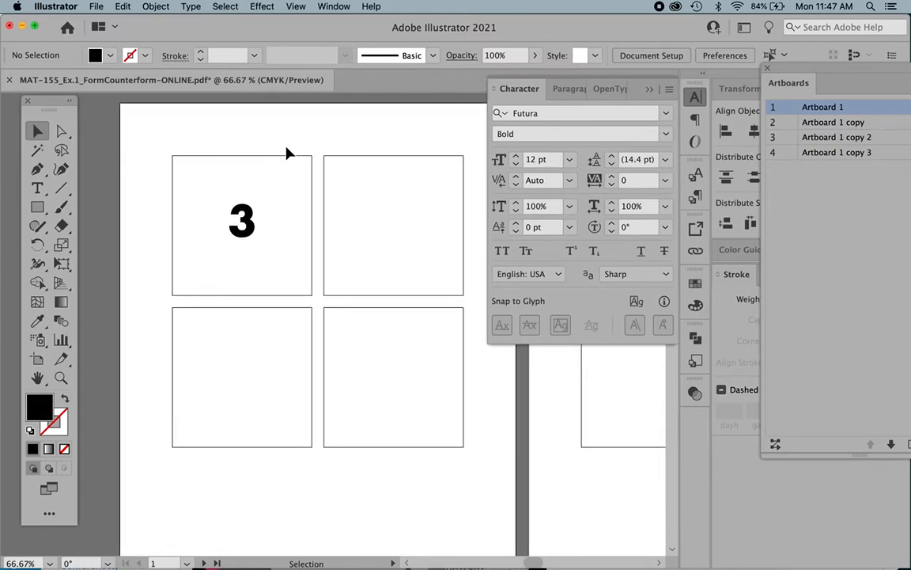
# Step: Show the rulers and place a vertical and a horizontal guide through the centre of the upper-left square
pyautogui.click(277, 157)
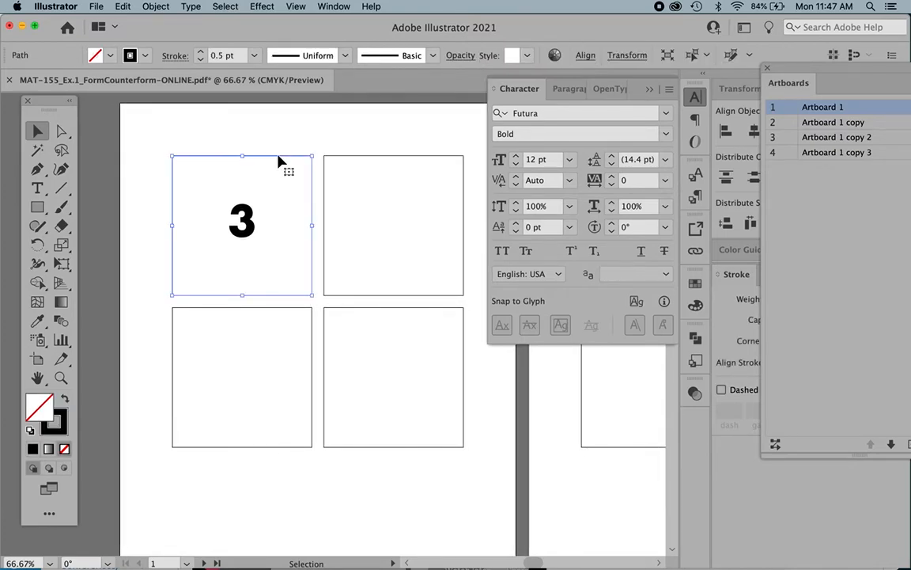
pyautogui.click(296, 6)
pyautogui.moveTo(349, 474)
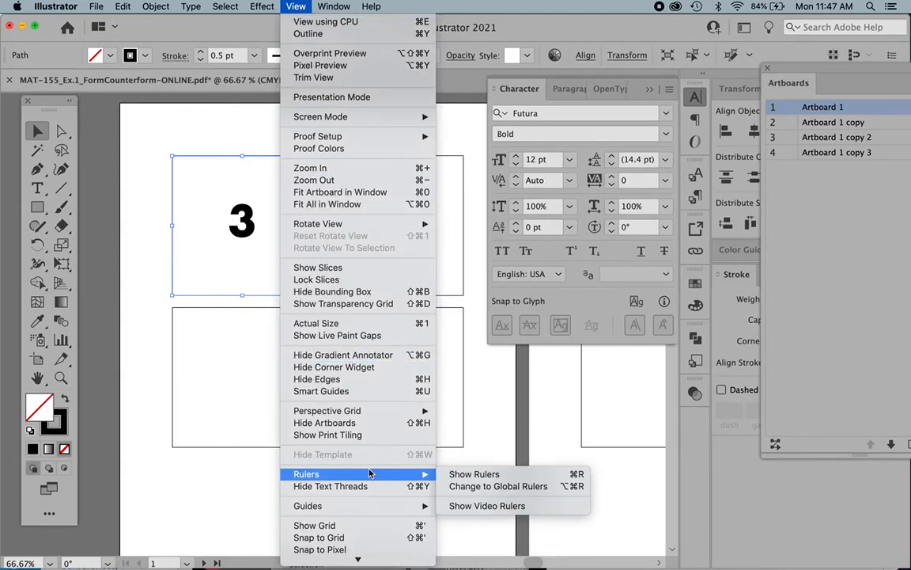
pyautogui.click(498, 477)
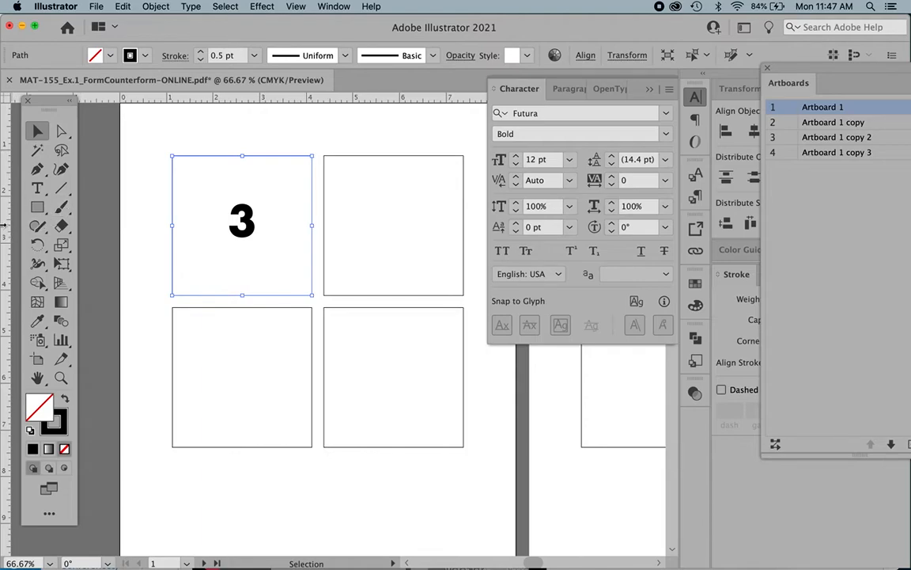
pyautogui.moveTo(6, 229); pyautogui.dragTo(242, 202)
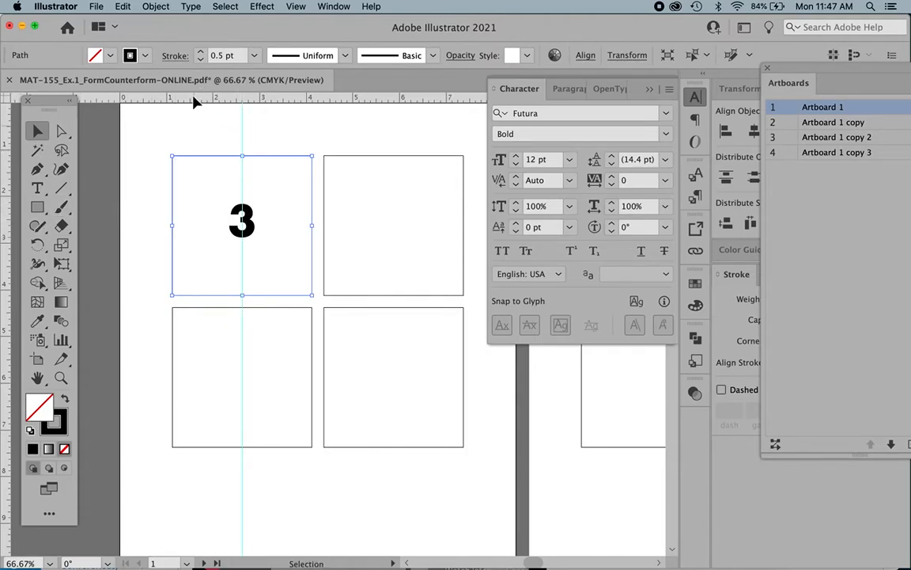
pyautogui.moveTo(194, 98); pyautogui.dragTo(200, 226)
# Step: Nudge the small 3 down until it is centred on the guides' crossing, and hide the guides
pyautogui.click(252, 218)
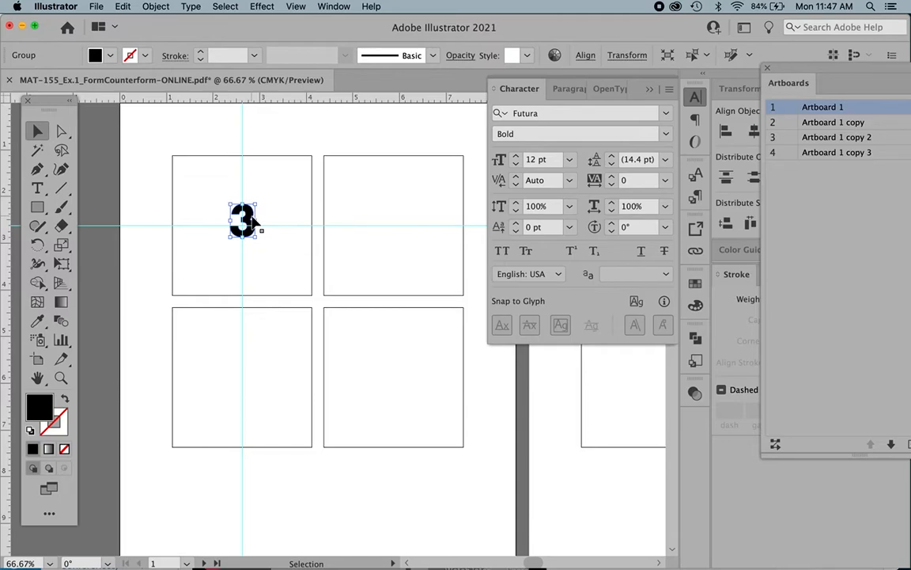
pyautogui.press('Down')
pyautogui.press('Down')
pyautogui.press('Down')
pyautogui.press('Down')
pyautogui.press('Down')
pyautogui.press('Down')
pyautogui.press('Down')
pyautogui.press('Down')
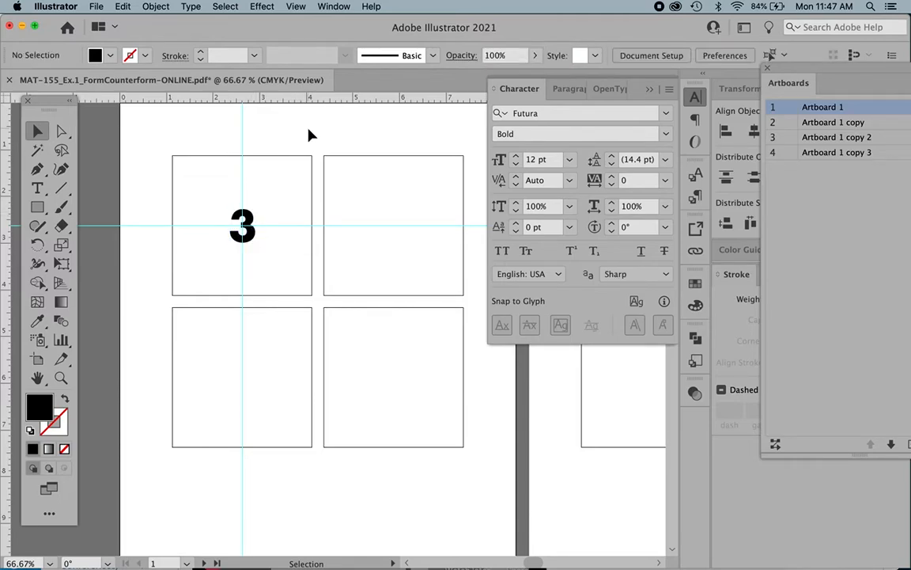
pyautogui.press('super+semicolon')
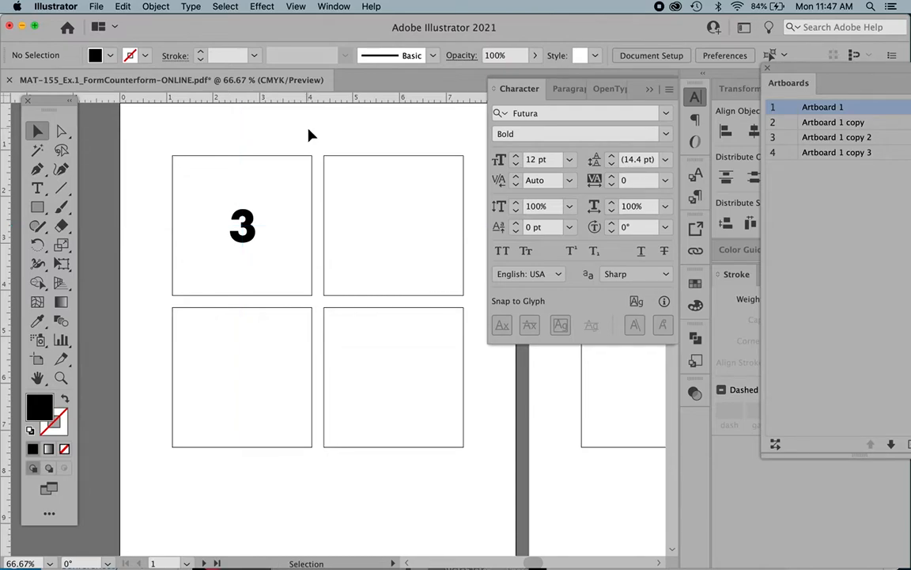
# Step: Duplicate the small 3 into the middle of the upper-right square
pyautogui.hscroll(3, 310, 134)
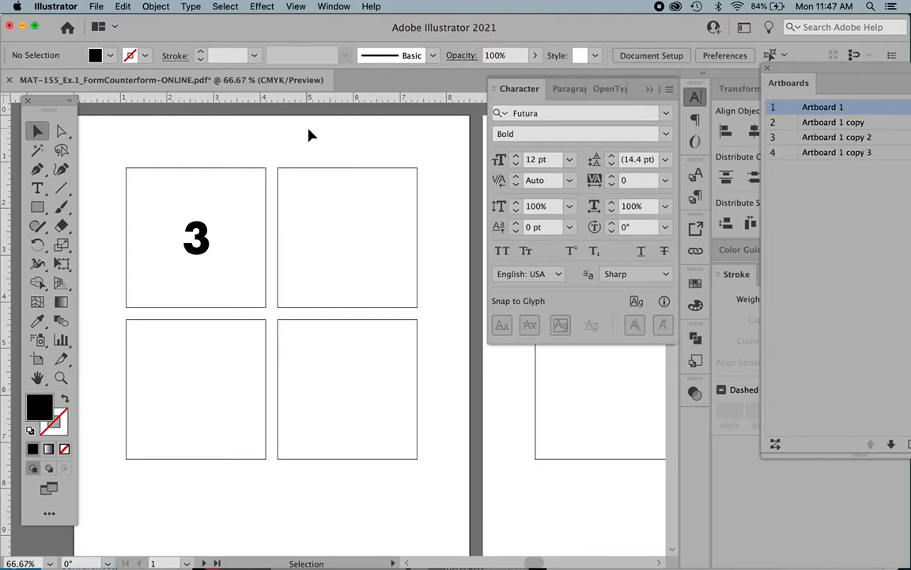
pyautogui.click(202, 240)
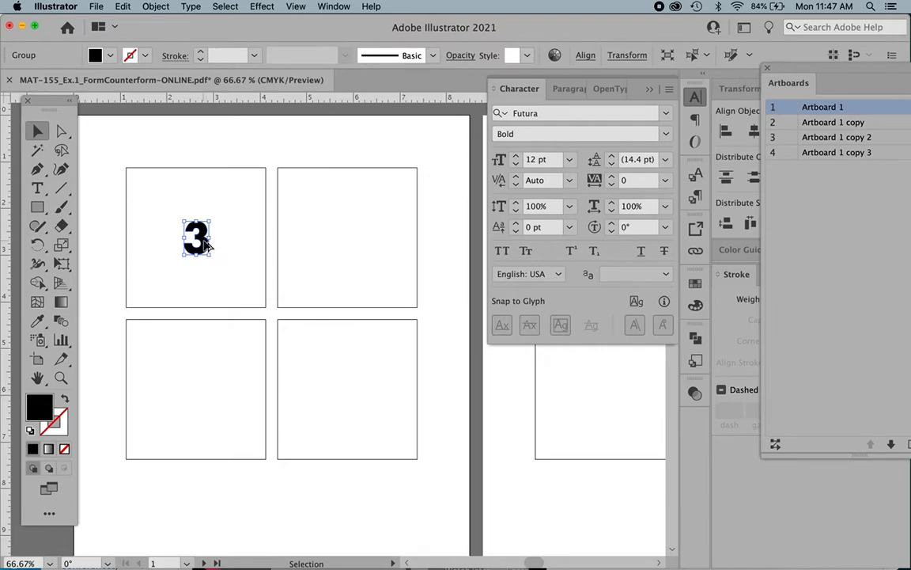
pyautogui.moveTo(204, 242); pyautogui.dragTo(358, 242)
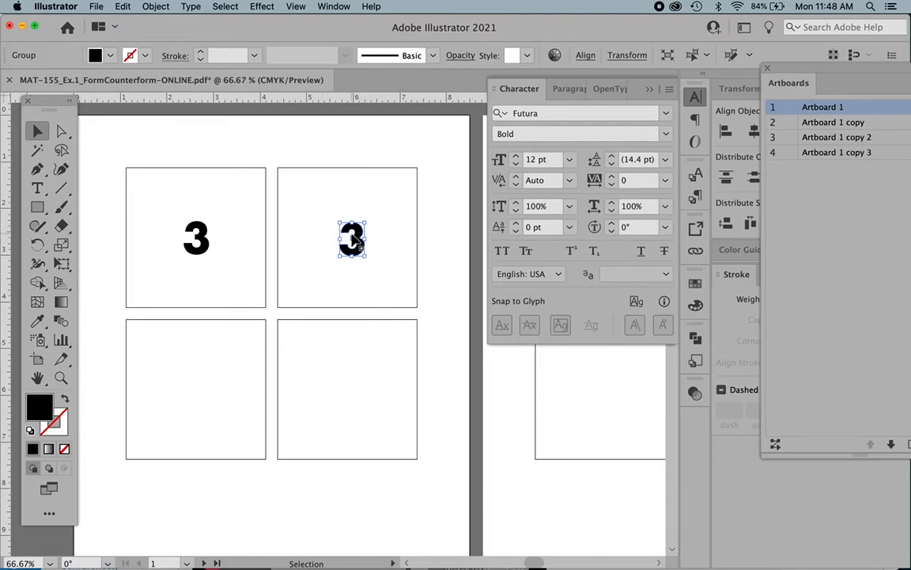
# Step: Enlarge the copied 3 and position it so it overhangs the upper-right square's right and bottom edges
pyautogui.moveTo(364, 222); pyautogui.dragTo(433, 156)
pyautogui.moveTo(407, 234); pyautogui.dragTo(422, 290)
pyautogui.click(447, 188)
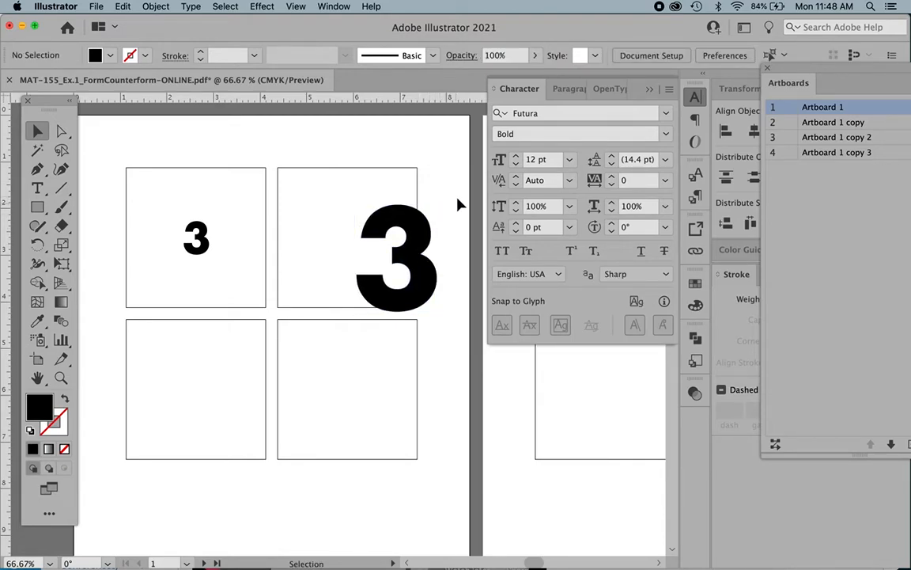
pyautogui.click(417, 223)
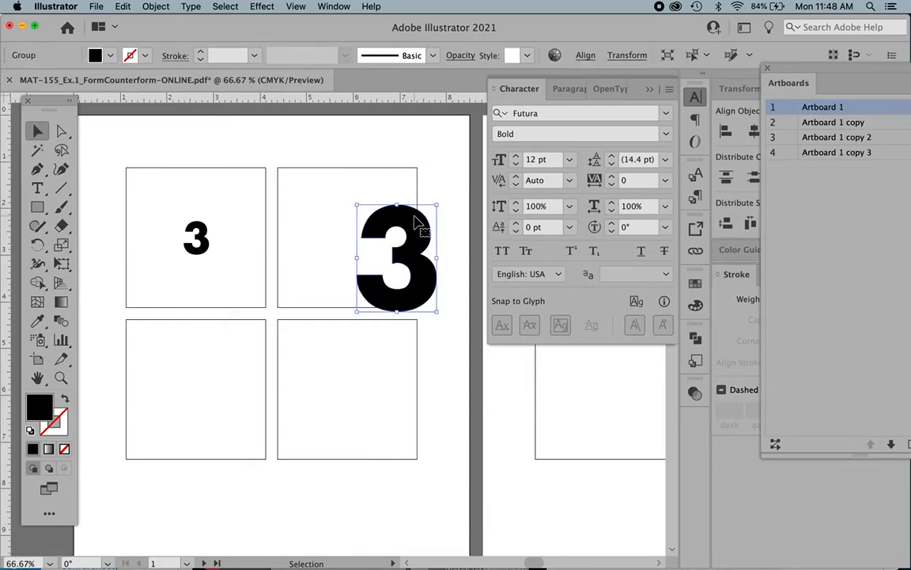
# Step: Slightly enlarge the large 3 and shift it so it overhangs the upper-right square's right and bottom edges
pyautogui.moveTo(356, 205)
pyautogui.mouseDown()
pyautogui.moveTo(342, 197)
pyautogui.moveTo(350, 196)
pyautogui.mouseUp()
pyautogui.click(445, 174)
pyautogui.moveTo(428, 287); pyautogui.dragTo(433, 291)
pyautogui.click(438, 183)
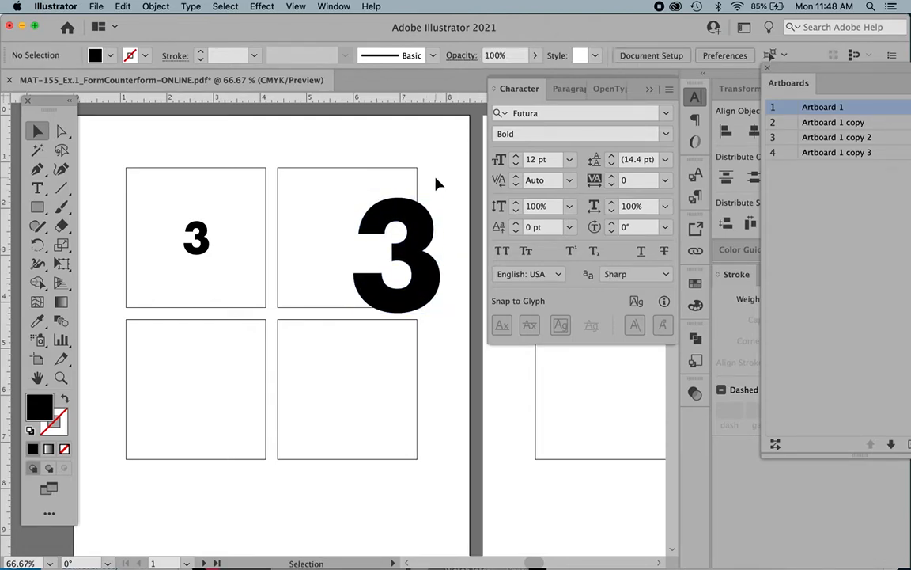
# Step: Copy the upper-right square's outline and paste the duplicate in front, in exactly the same place
pyautogui.click(381, 172)
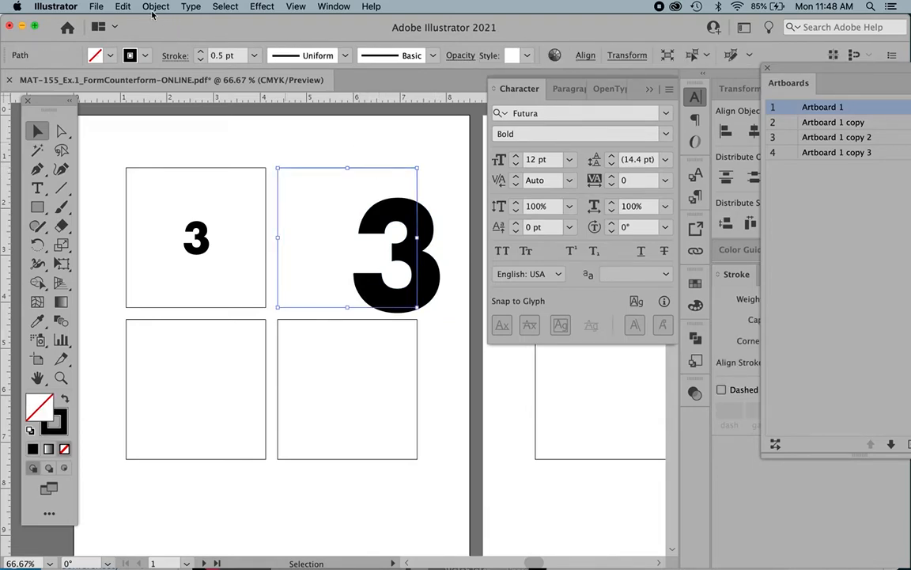
pyautogui.click(114, 7)
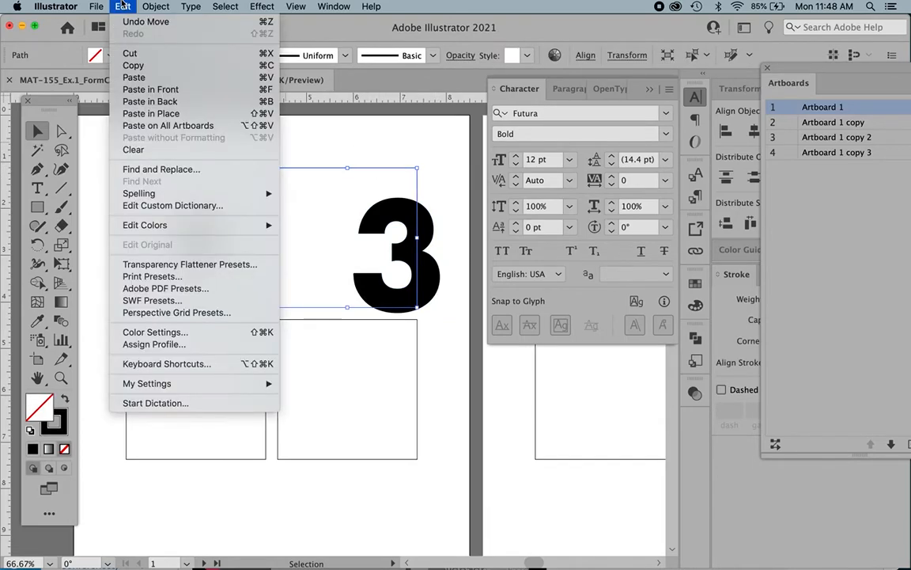
pyautogui.click(147, 65)
pyautogui.click(123, 6)
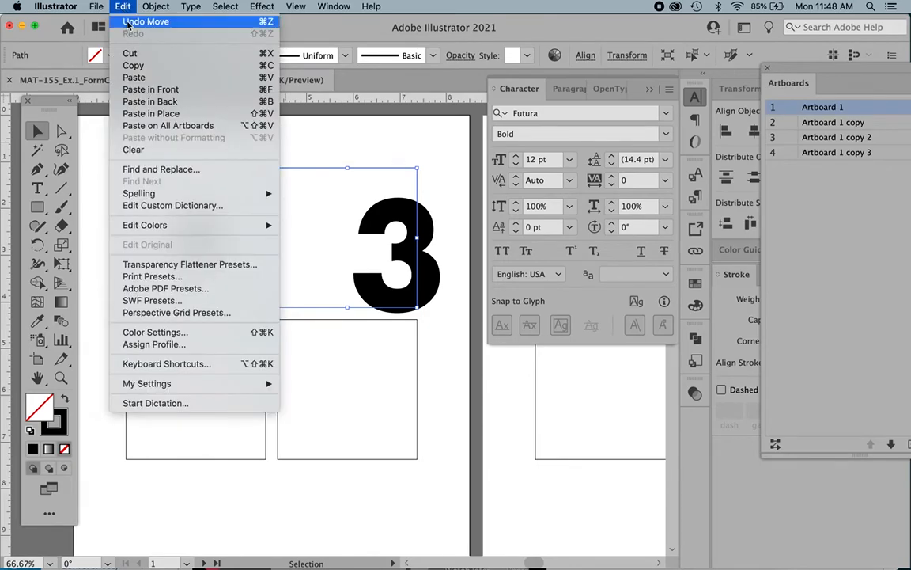
pyautogui.click(173, 93)
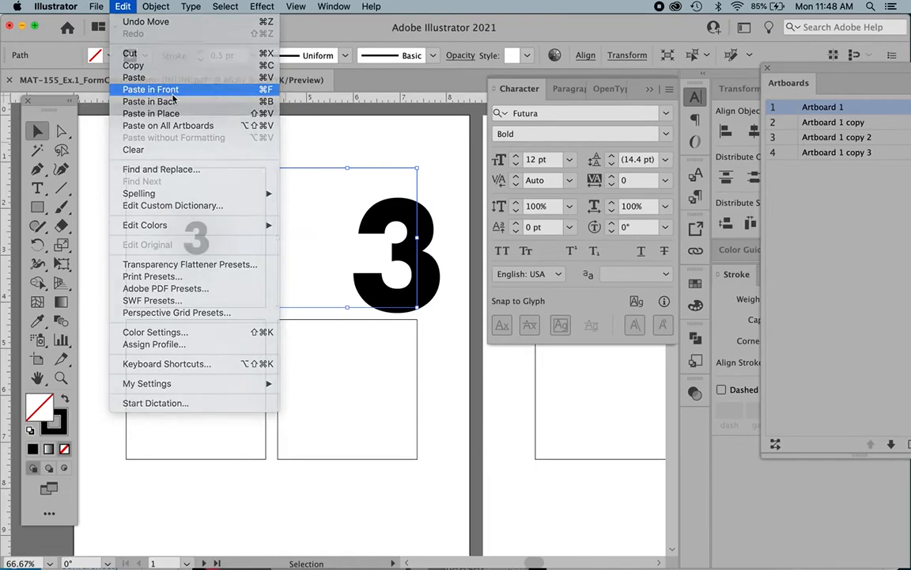
pyautogui.click(361, 146)
pyautogui.moveTo(287, 156); pyautogui.dragTo(310, 184)
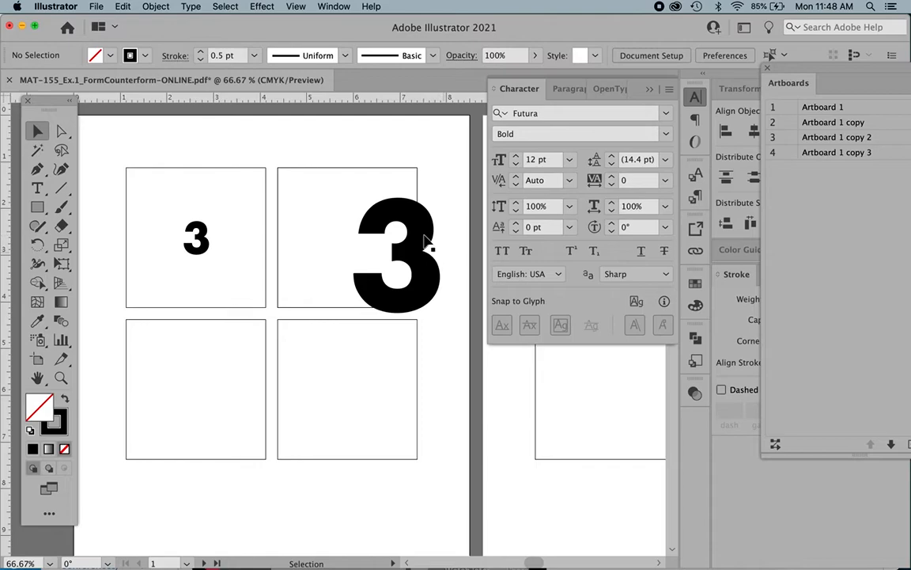
# Step: Bring the upper-right square's outline to the front, above the large 3
pyautogui.click(309, 191)
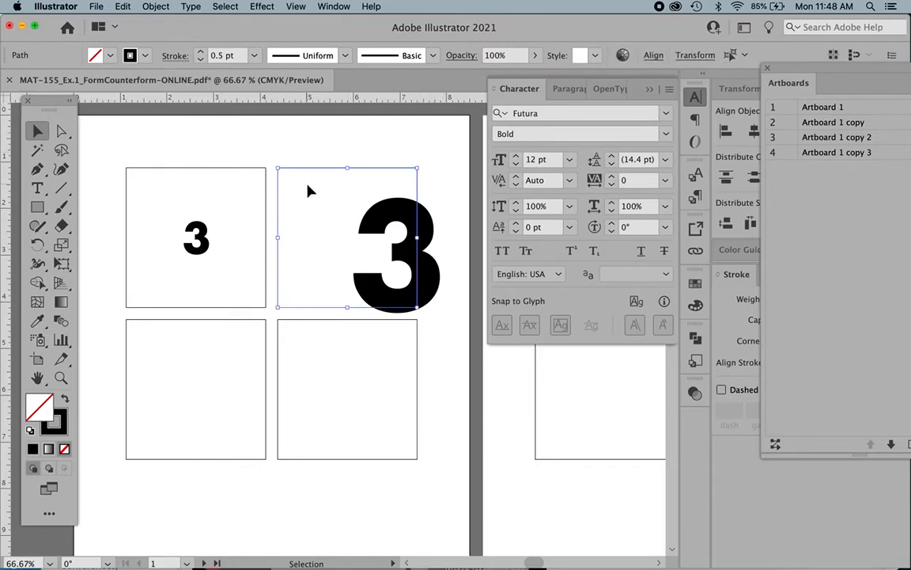
pyautogui.click(156, 7)
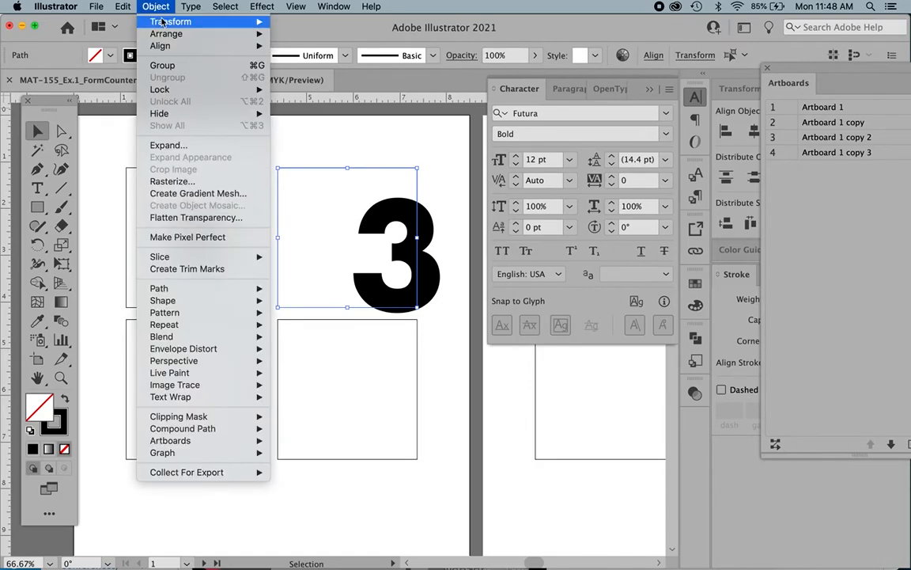
pyautogui.moveTo(202, 33)
pyautogui.click(310, 33)
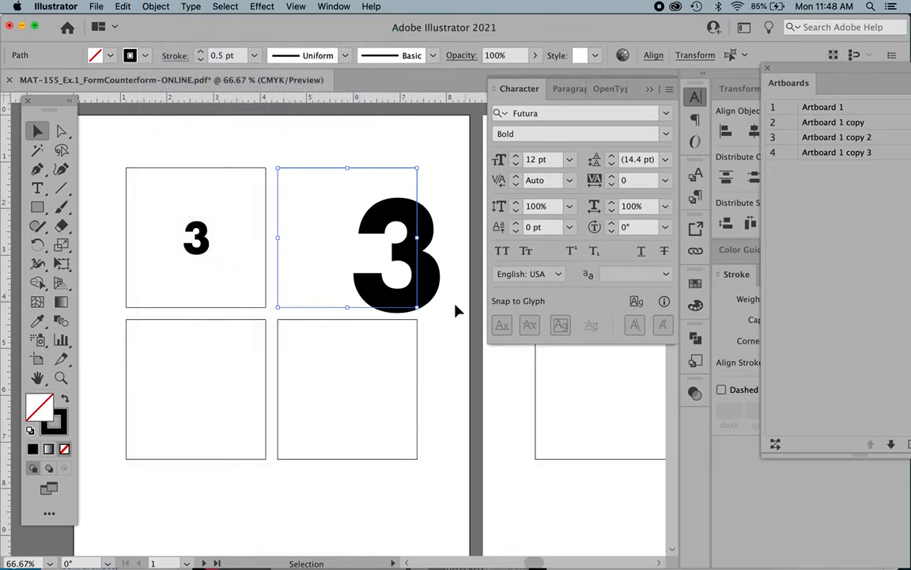
pyautogui.click(441, 167)
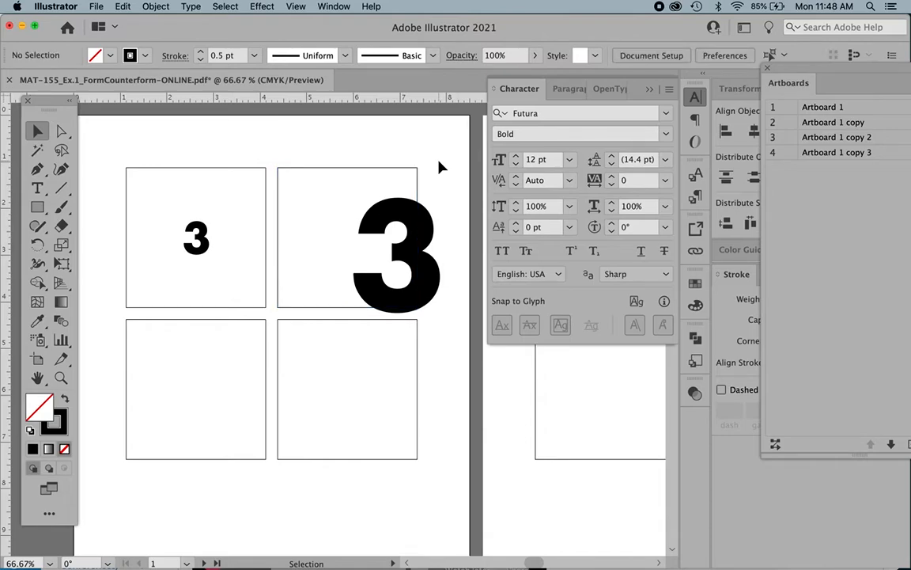
# Step: Select the upper-right square's outline together with the large 3 and make a clipping mask from them
pyautogui.click(377, 175)
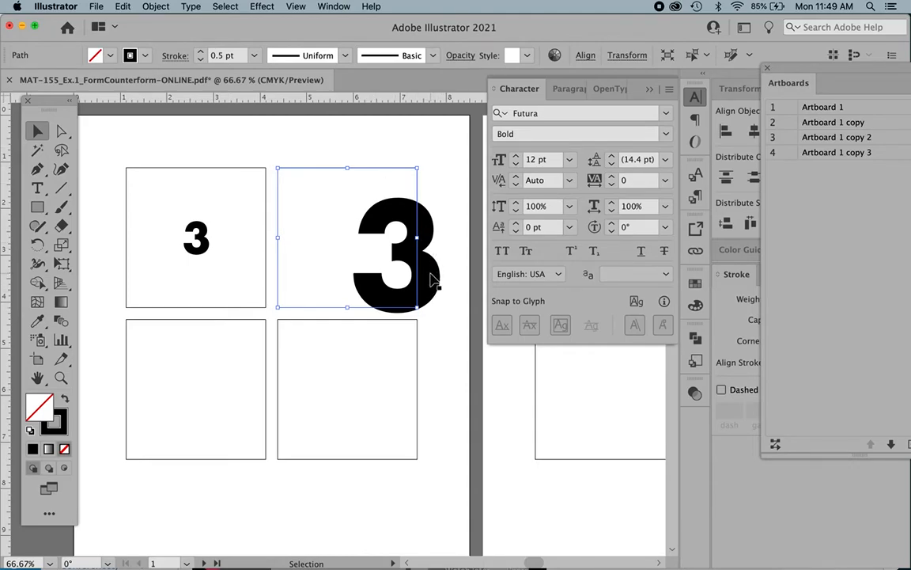
pyautogui.click(403, 153)
pyautogui.click(377, 175)
pyautogui.keyDown('shift'); pyautogui.click(434, 285); pyautogui.keyUp('shift')
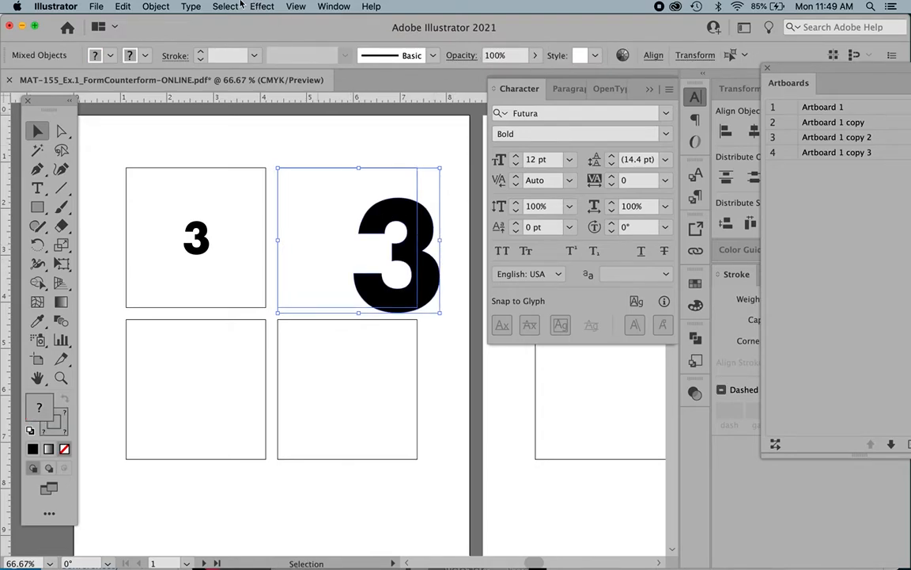
pyautogui.click(155, 7)
pyautogui.moveTo(207, 417)
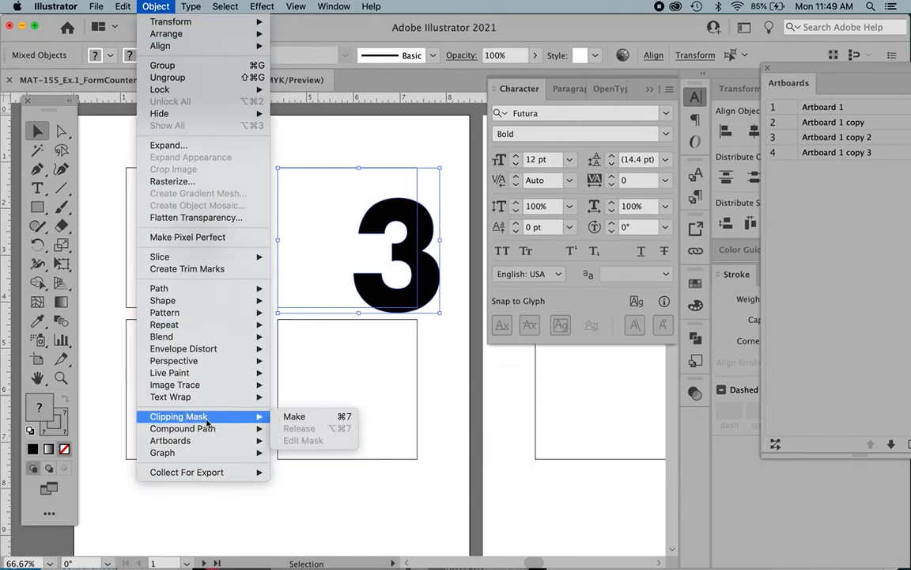
pyautogui.click(314, 416)
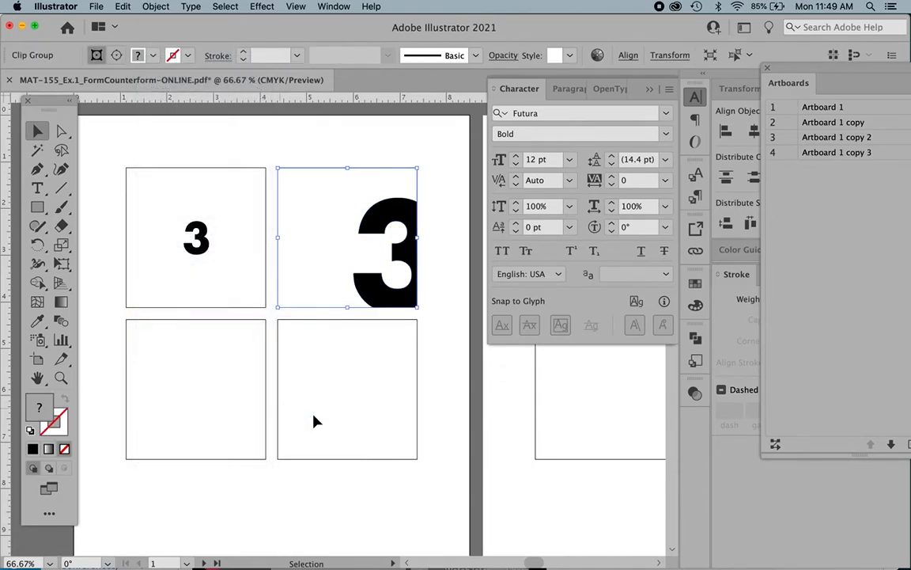
pyautogui.click(343, 141)
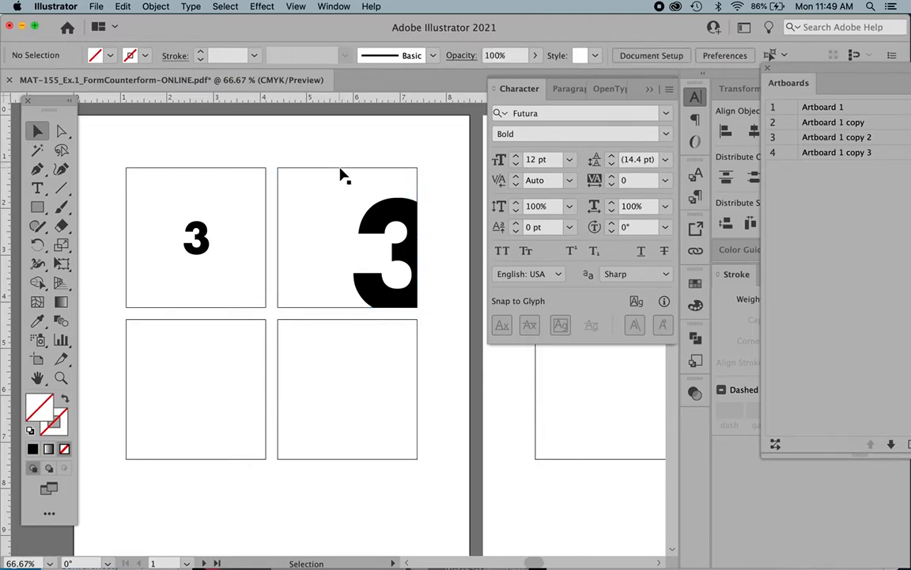
# Step: Try deleting the clipped 3 in the upper-right square and undo the deletion
pyautogui.click(342, 167)
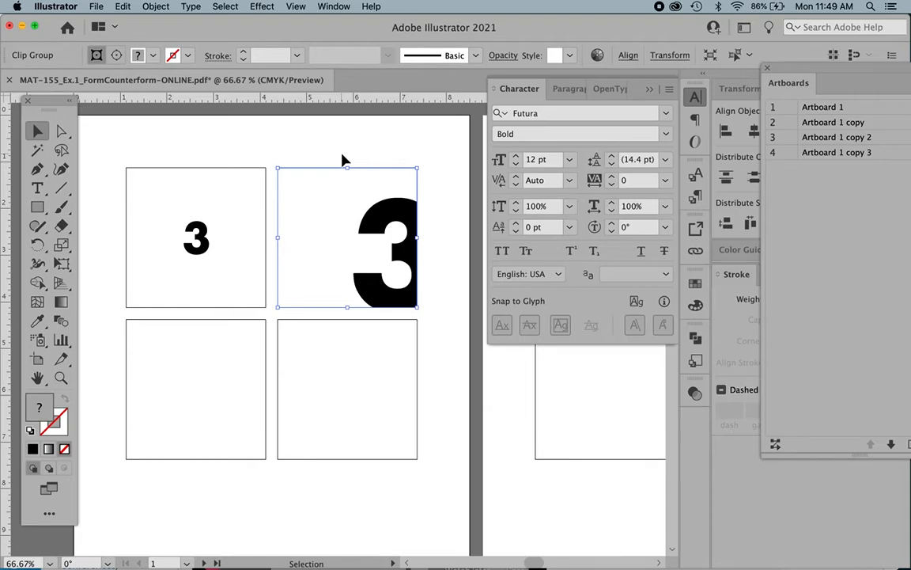
pyautogui.press('Delete')
pyautogui.press('super+z')
pyautogui.click(336, 171)
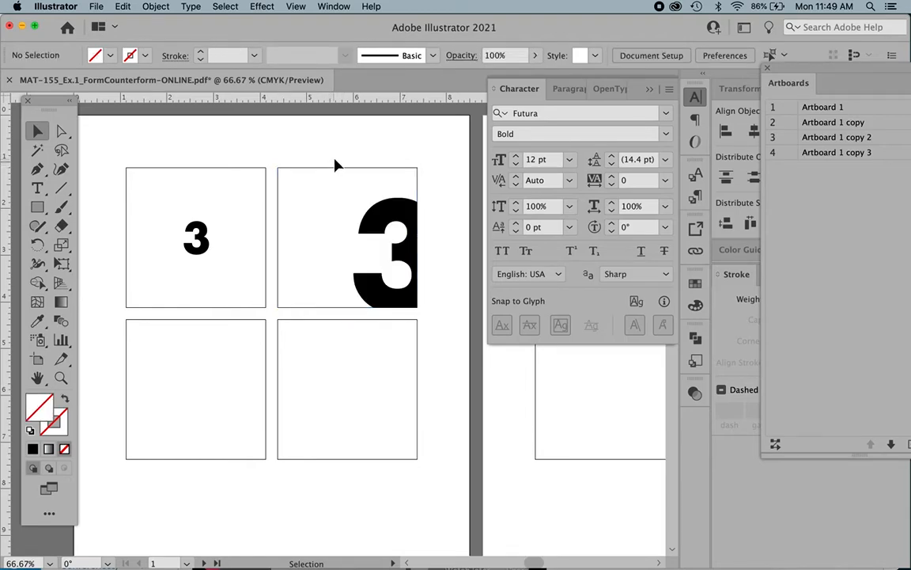
# Step: Move the clipped 3 off its square, delete the outline left behind, and move the clipped 3 back
pyautogui.press('b')
pyautogui.press('v')
pyautogui.moveTo(390, 218); pyautogui.dragTo(437, 259)
pyautogui.click(356, 168)
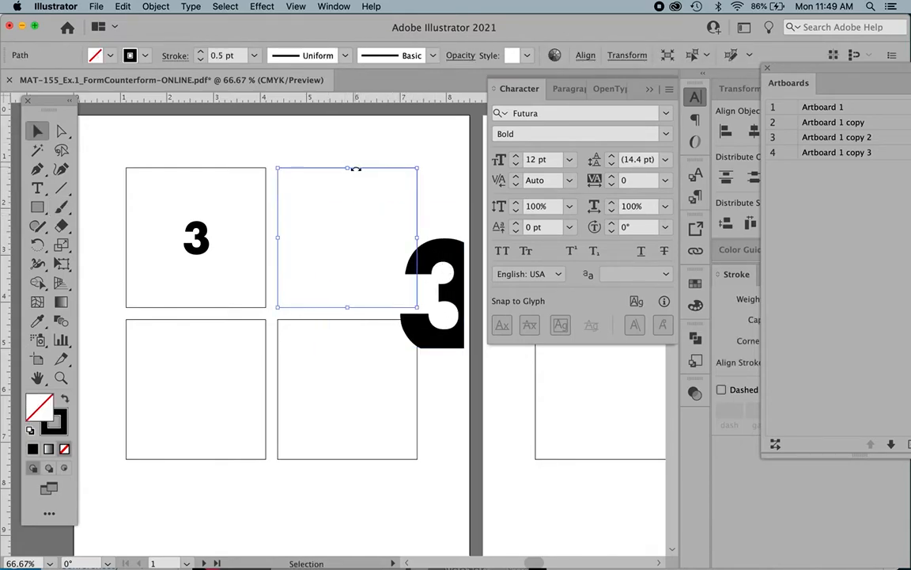
pyautogui.press('Delete')
pyautogui.moveTo(430, 261); pyautogui.dragTo(385, 215)
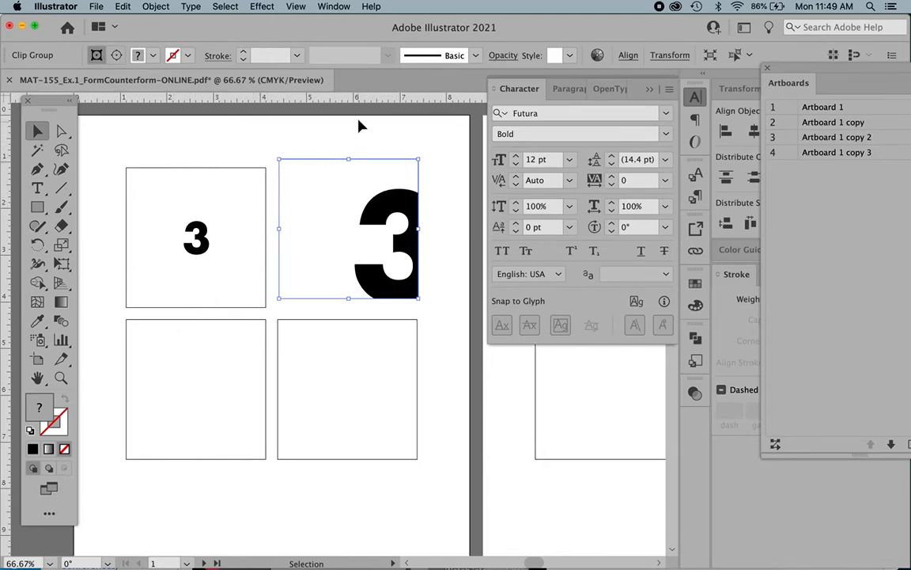
# Step: Undo the clipped 3's moves and the outline deletion in the upper-right square
pyautogui.press('super+z')
pyautogui.press('super+z')
pyautogui.press('super+z')
pyautogui.press('super+z')
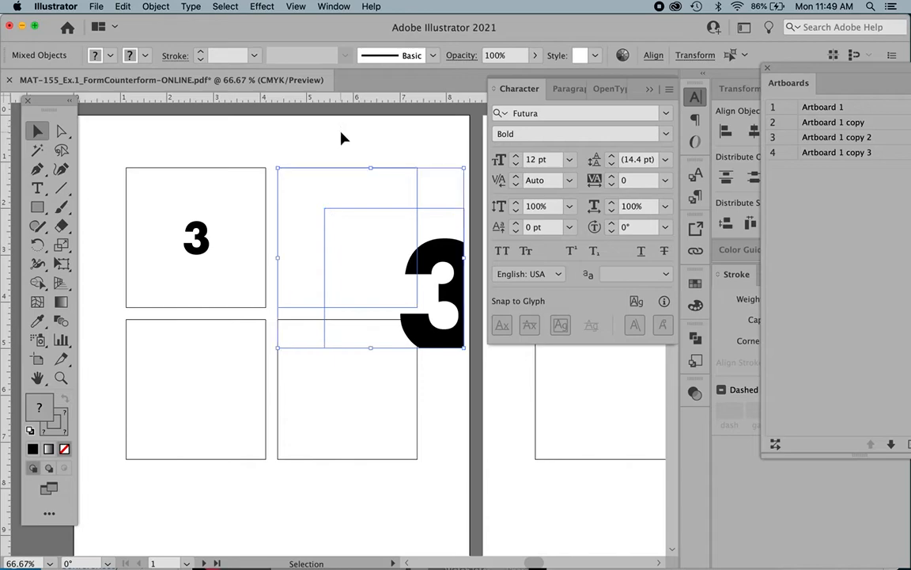
pyautogui.click(340, 150)
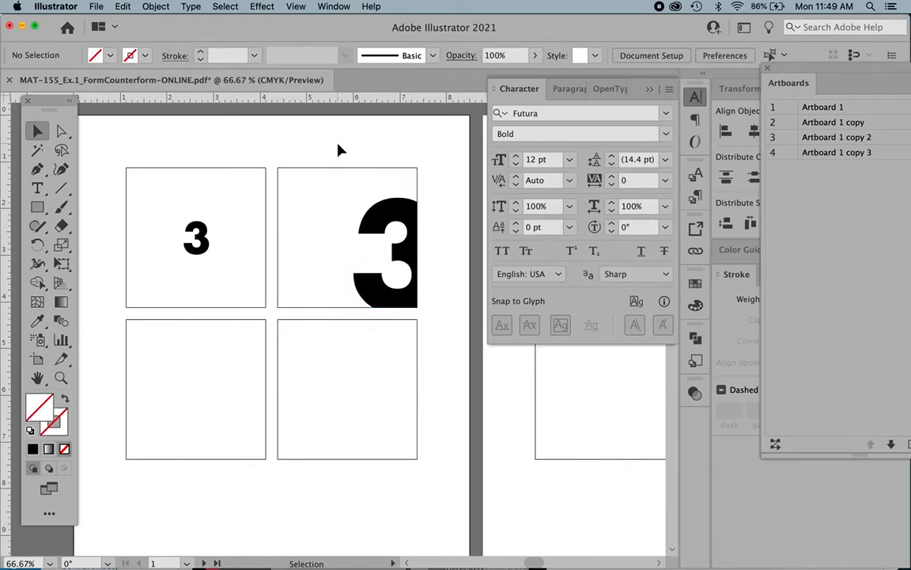
# Step: Collapse the Character panel to free the canvas around the first two artboards
pyautogui.scroll(-2, 336, 158)
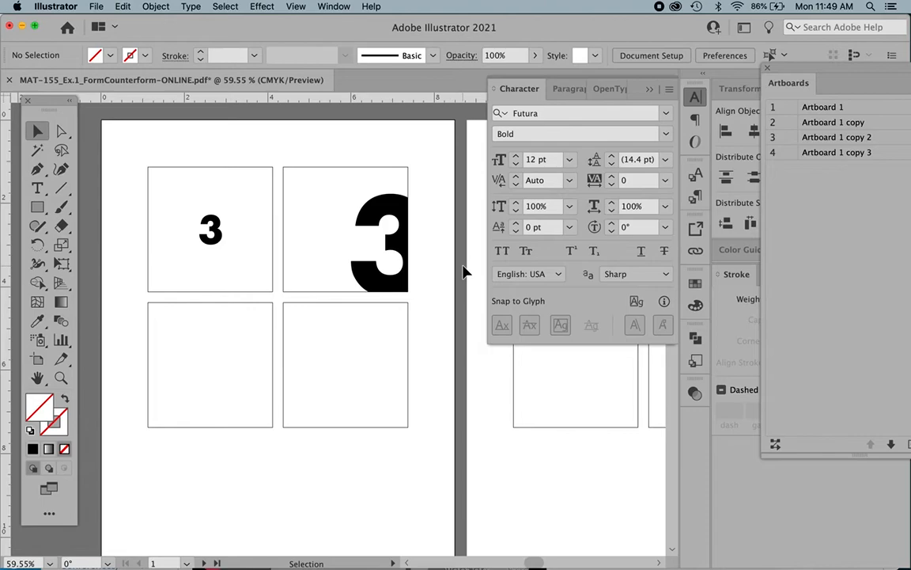
pyautogui.click(650, 90)
pyautogui.hscroll(-2, 496, 282)
pyautogui.scroll(1, 496, 283)
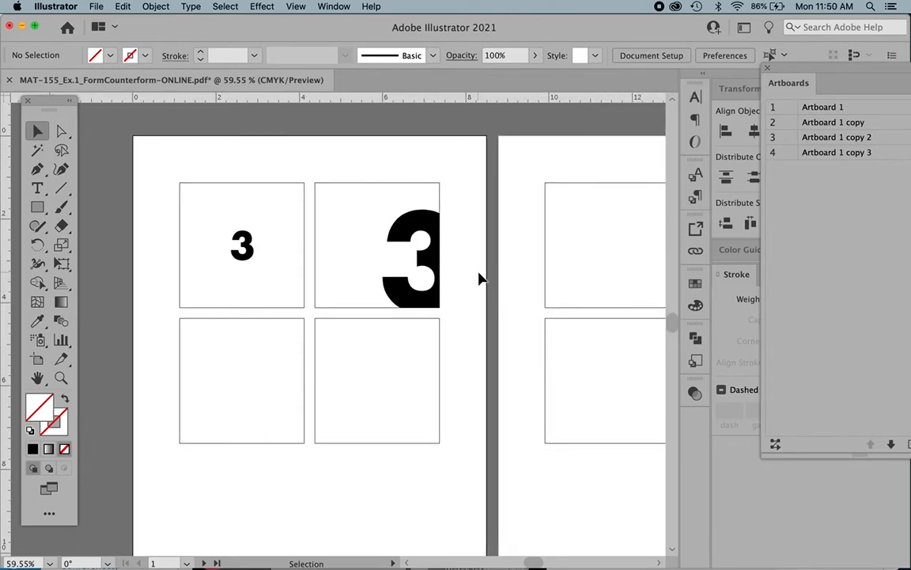
# Step: Isolate the clip group and enlarge the 3 inside it so it overhangs the square's top, right and bottom edges
pyautogui.click(428, 262)
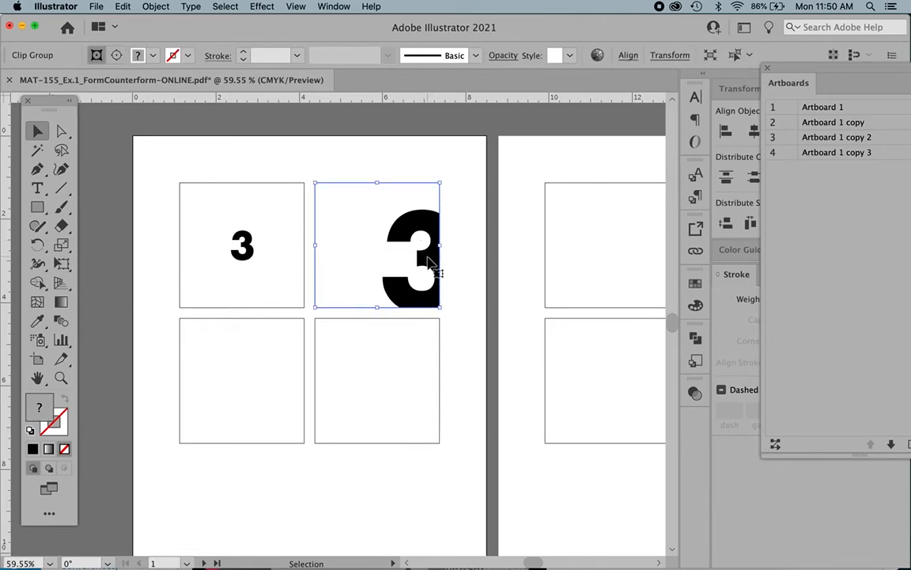
pyautogui.doubleClick(428, 263)
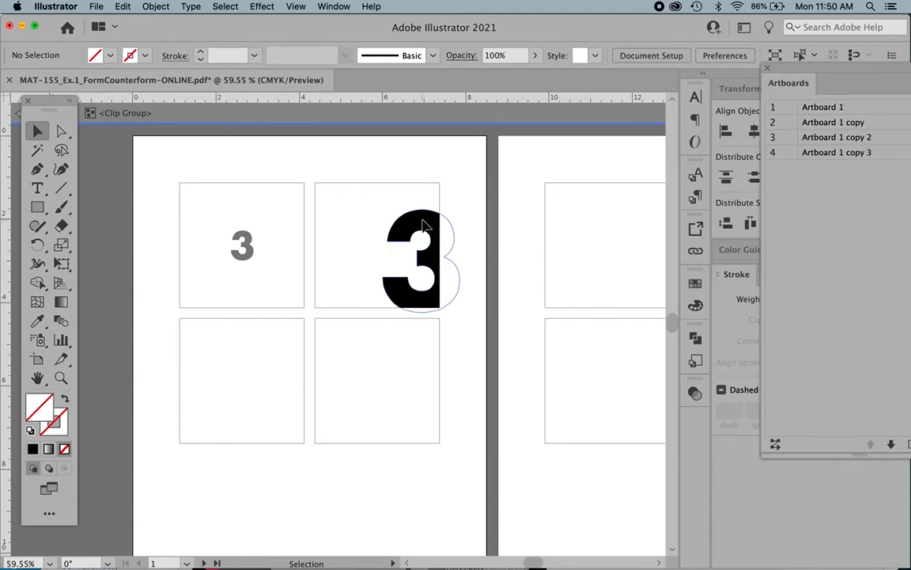
pyautogui.moveTo(422, 224); pyautogui.dragTo(422, 187)
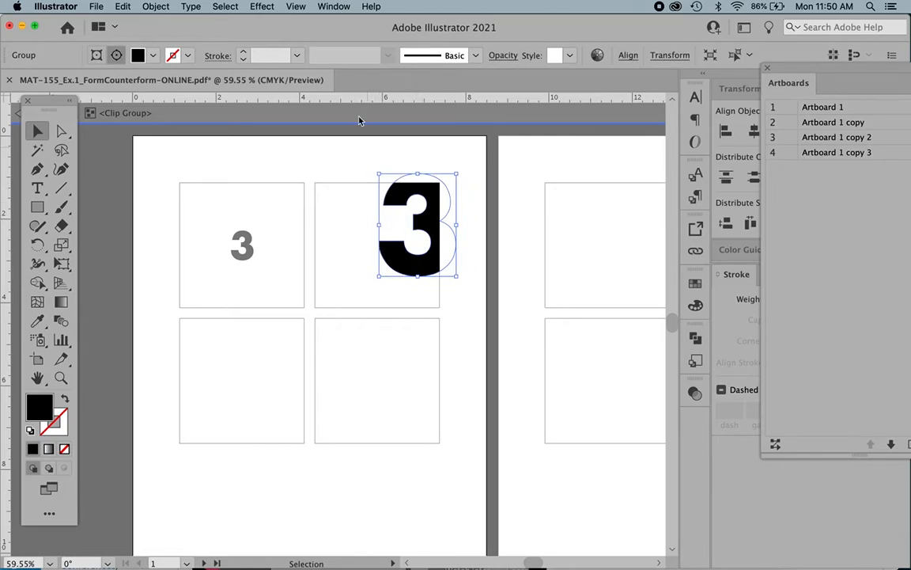
pyautogui.moveTo(379, 276); pyautogui.dragTo(341, 311)
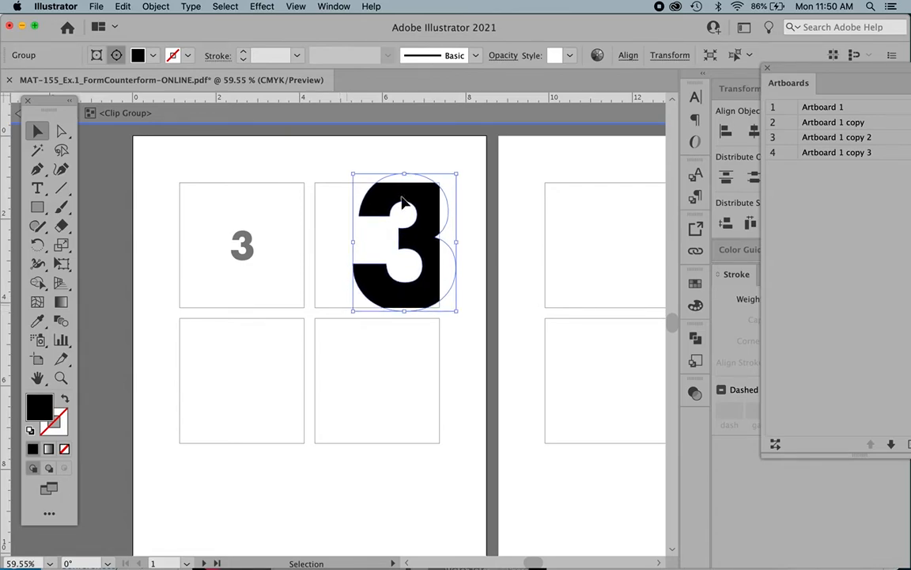
pyautogui.moveTo(408, 240); pyautogui.dragTo(405, 244)
pyautogui.click(456, 158)
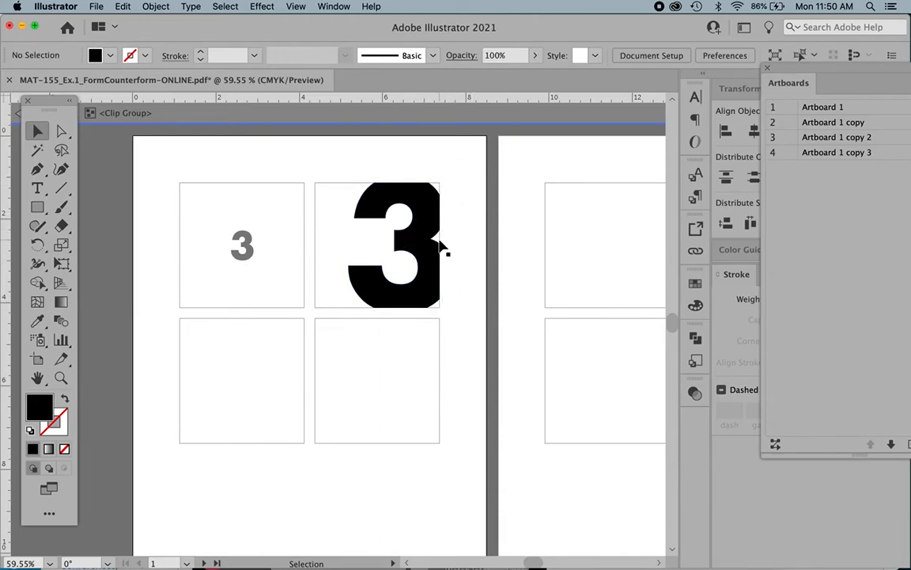
# Step: Try shifting the 3 slightly right inside the clip group, undo that shift, and exit isolation mode
pyautogui.moveTo(425, 253); pyautogui.dragTo(428, 247)
pyautogui.click(467, 195)
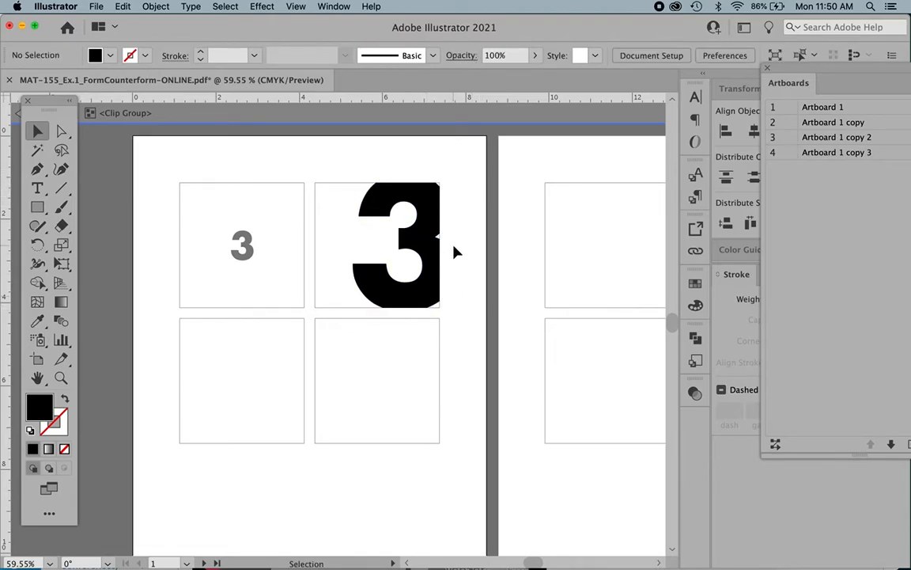
pyautogui.press('super+z')
pyautogui.click(472, 207)
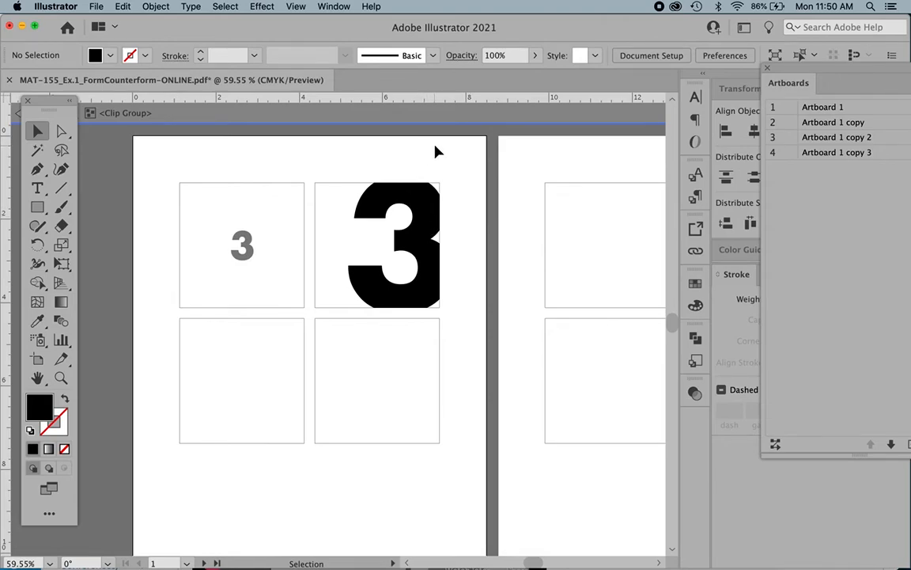
pyautogui.click(425, 117)
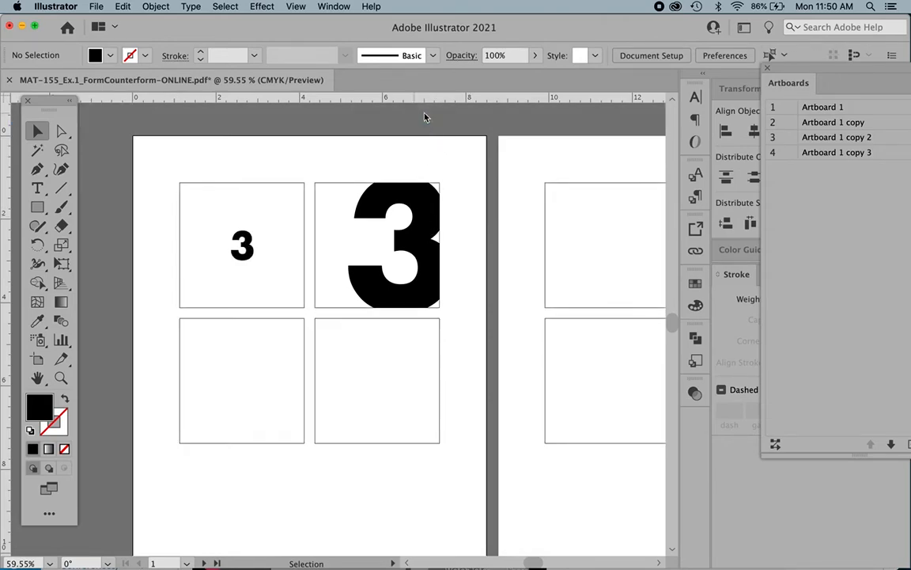
# Step: Move the whole clip group diagonally off the upper-right square's outline and undo the move
pyautogui.click(404, 210)
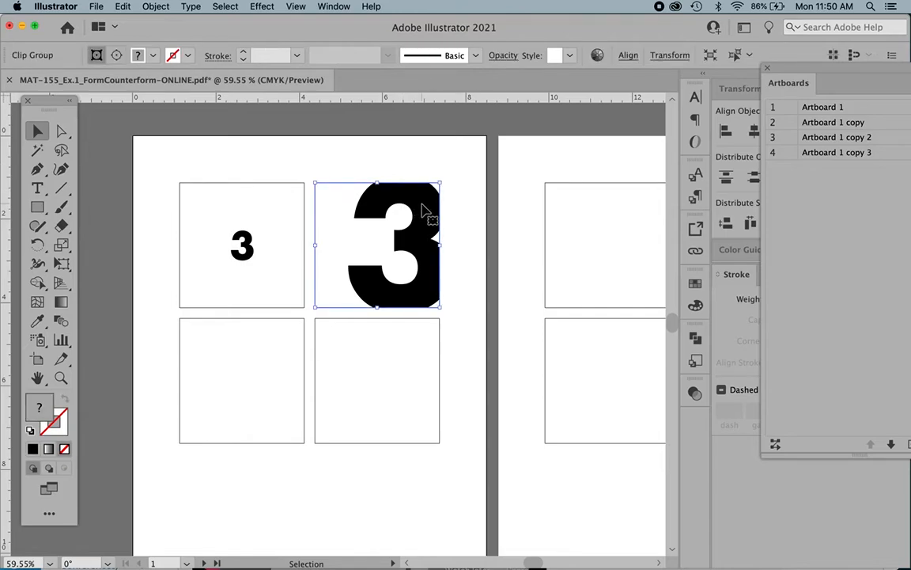
pyautogui.moveTo(420, 203); pyautogui.dragTo(450, 219)
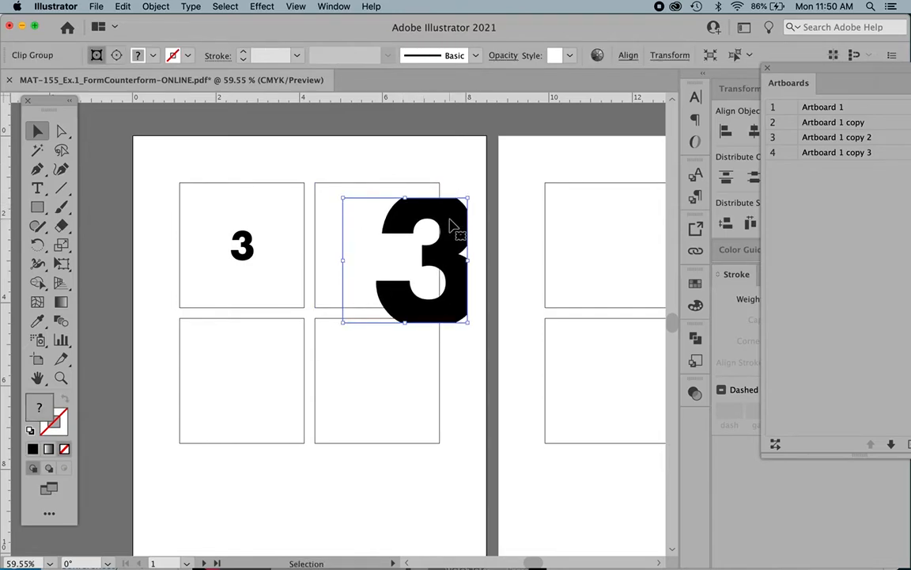
pyautogui.press('super+z')
pyautogui.click(419, 156)
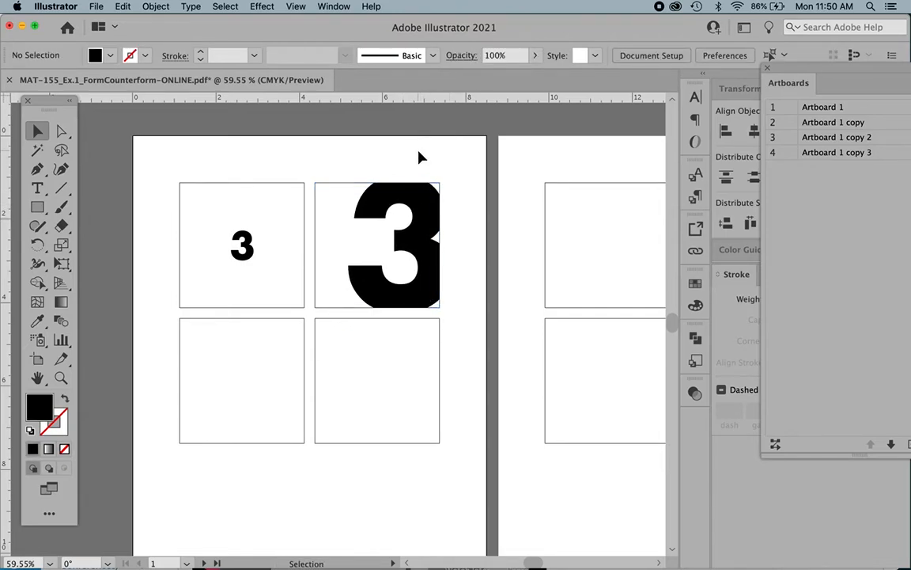
pyautogui.hscroll(-2, 420, 157)
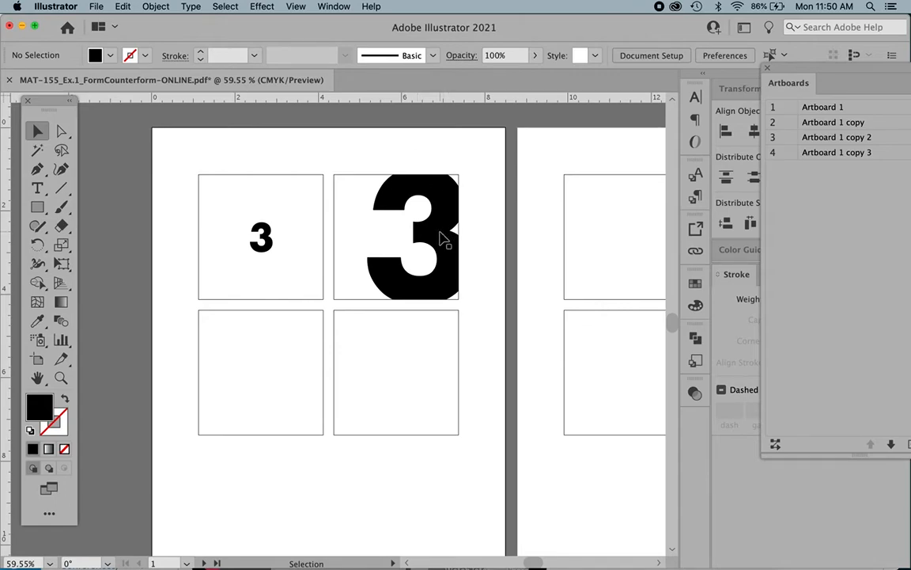
# Step: Duplicate the small 3 into the lower-left square and enlarge the copy until it overhangs the square's top and bottom edges
pyautogui.click(265, 243)
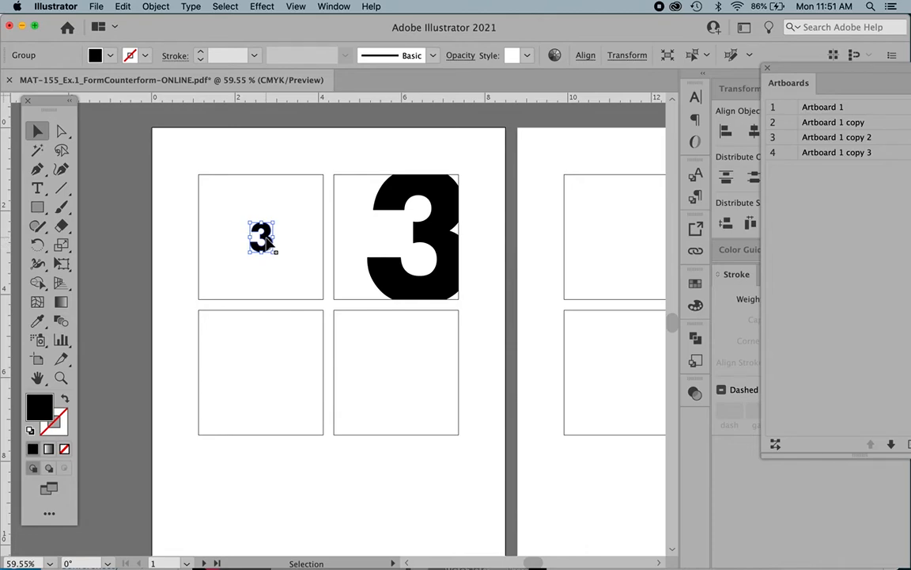
pyautogui.moveTo(271, 252); pyautogui.dragTo(250, 376)
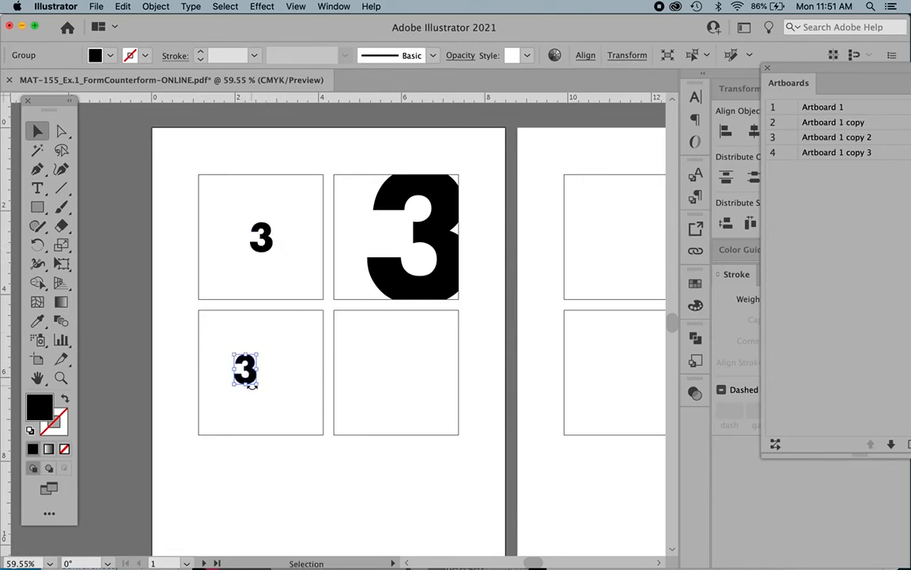
pyautogui.moveTo(256, 383); pyautogui.dragTo(432, 538)
pyautogui.moveTo(349, 479); pyautogui.dragTo(329, 421)
# Step: Rotate the enlarged 3 to a slightly tilted, nearly upside-down angle, using a pivot near its lower end for the final turn
pyautogui.press('r')
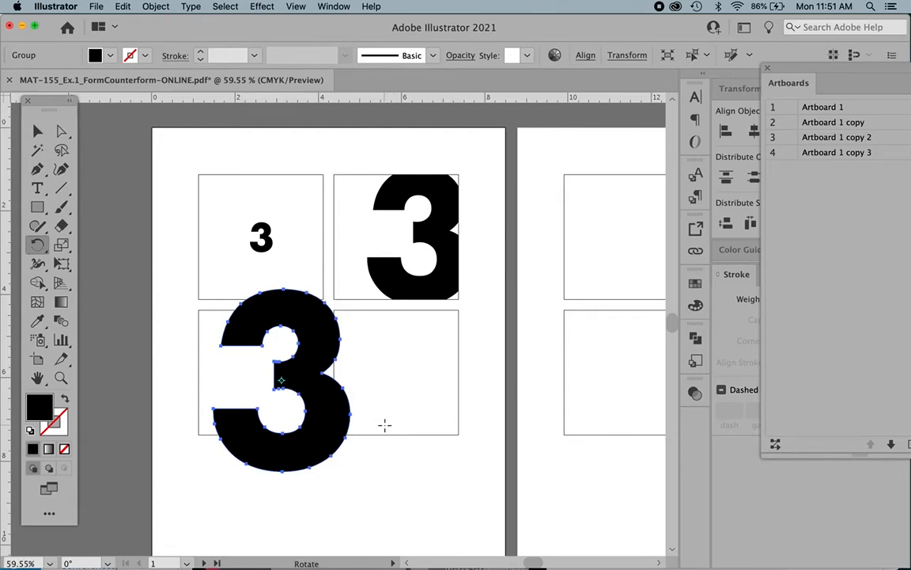
pyautogui.press('v')
pyautogui.click(376, 470)
pyautogui.click(336, 428)
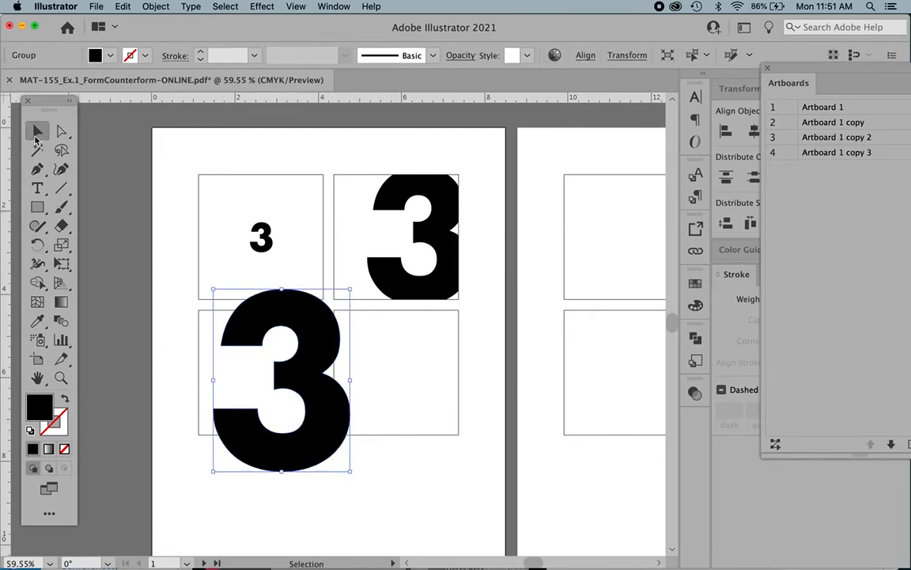
pyautogui.press('r')
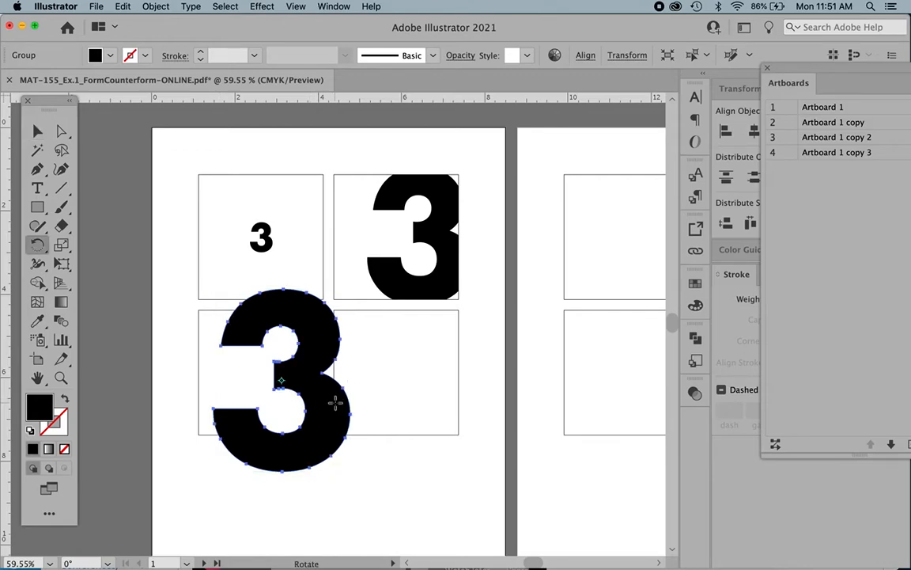
pyautogui.moveTo(364, 426); pyautogui.dragTo(264, 348)
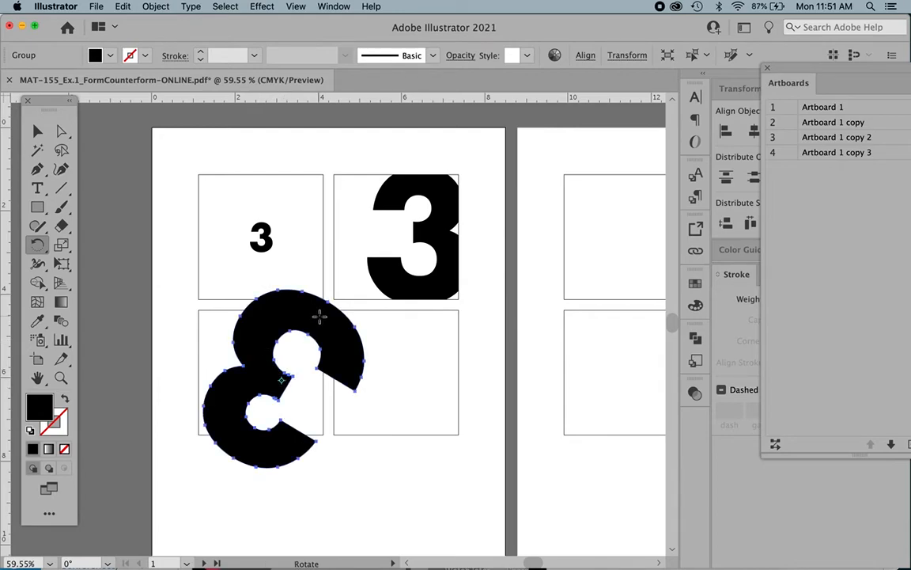
pyautogui.click(272, 444)
pyautogui.moveTo(374, 435); pyautogui.dragTo(321, 357)
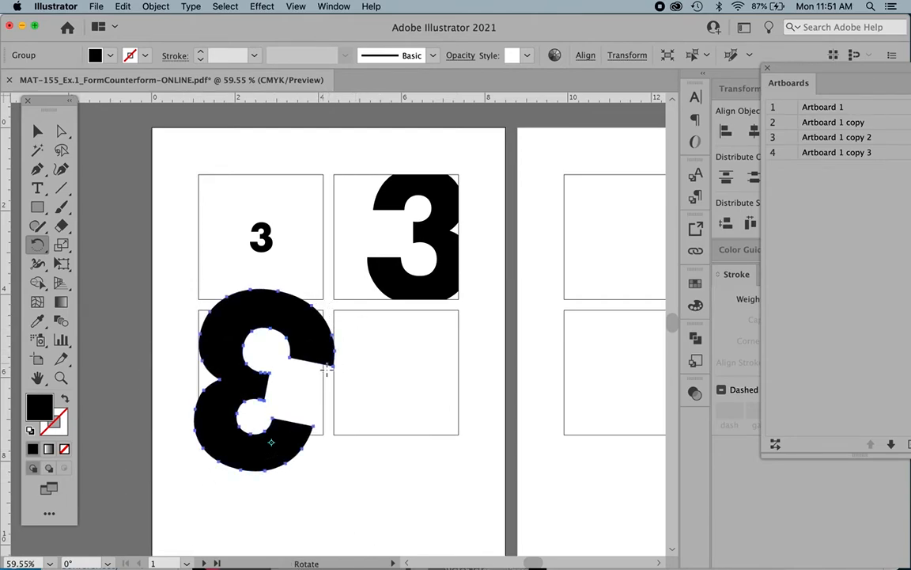
pyautogui.click(36, 132)
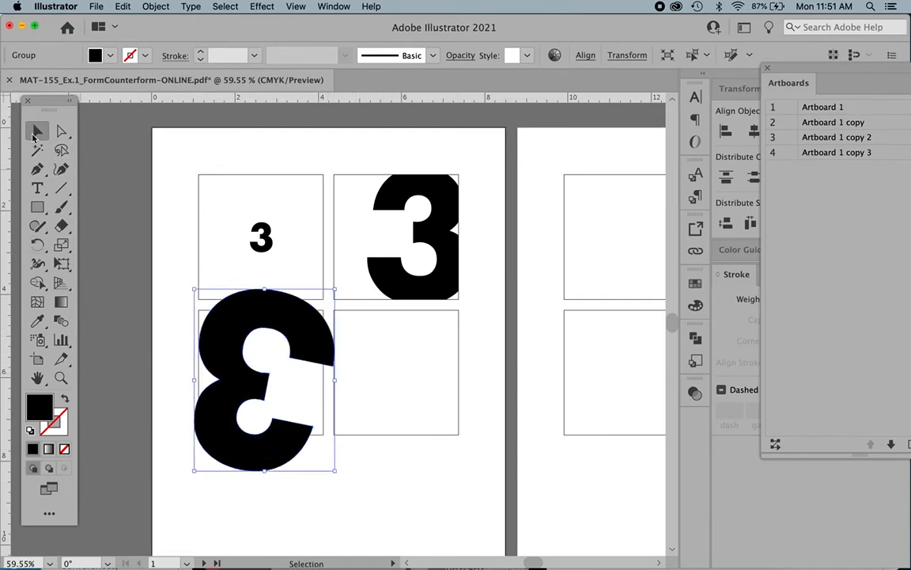
# Step: Enlarge the rotated 3 further and position it so its two counters fall within the lower-left square
pyautogui.moveTo(334, 472); pyautogui.dragTo(443, 546)
pyautogui.moveTo(254, 418)
pyautogui.mouseDown()
pyautogui.moveTo(238, 416)
pyautogui.moveTo(247, 422)
pyautogui.mouseUp()
pyautogui.moveTo(228, 356); pyautogui.dragTo(221, 350)
pyautogui.moveTo(256, 402); pyautogui.dragTo(274, 383)
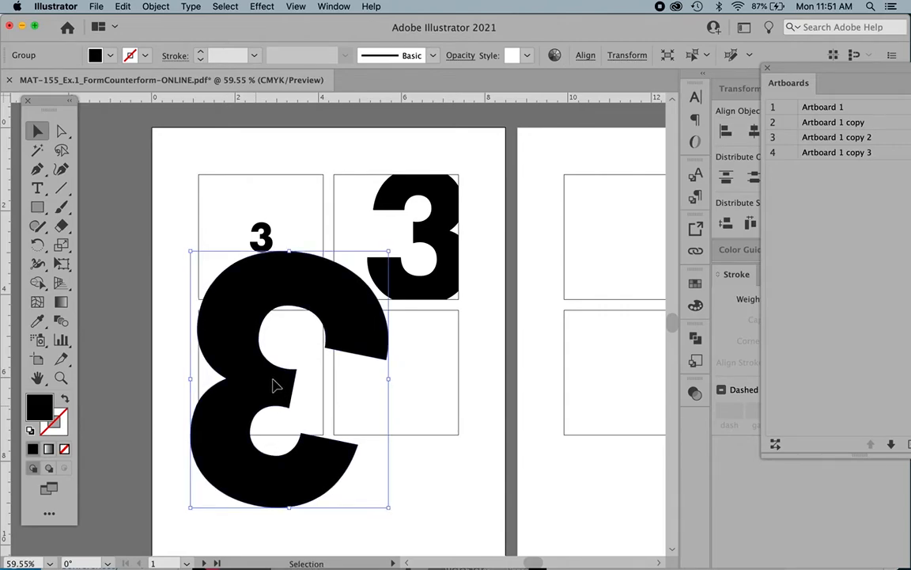
pyautogui.click(407, 473)
pyautogui.moveTo(254, 356); pyautogui.dragTo(252, 362)
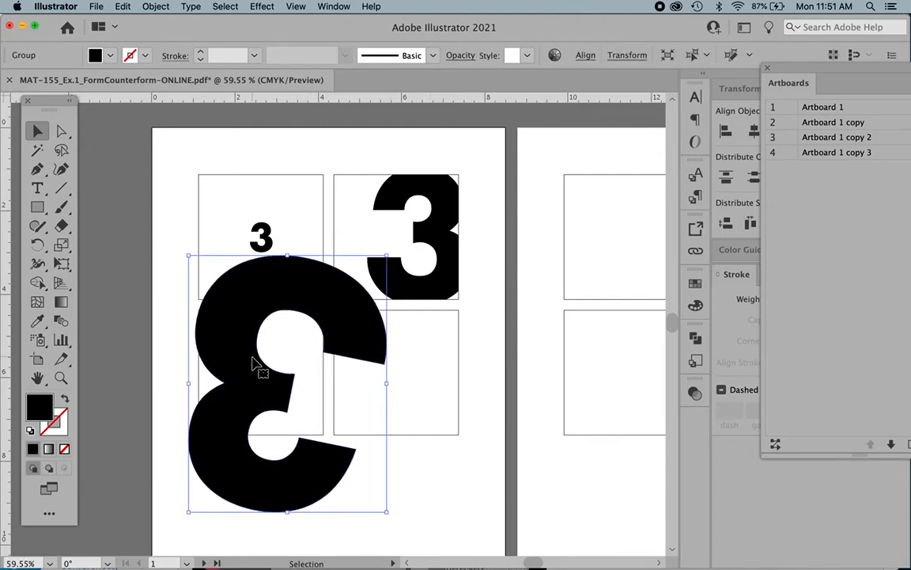
# Step: Fine-tune the rotated 3's horizontal position until the edge of its upper counter meets the square's right side
pyautogui.press('Left')
pyautogui.press('Left')
pyautogui.press('Left')
pyautogui.press('Left')
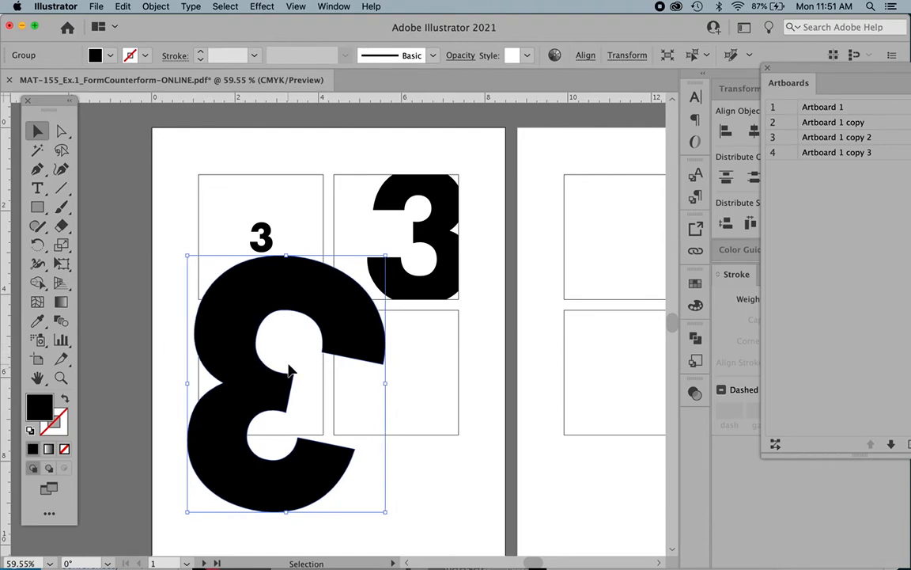
pyautogui.press('Right')
pyautogui.press('Right')
pyautogui.press('Right')
pyautogui.press('Right')
pyautogui.press('Right')
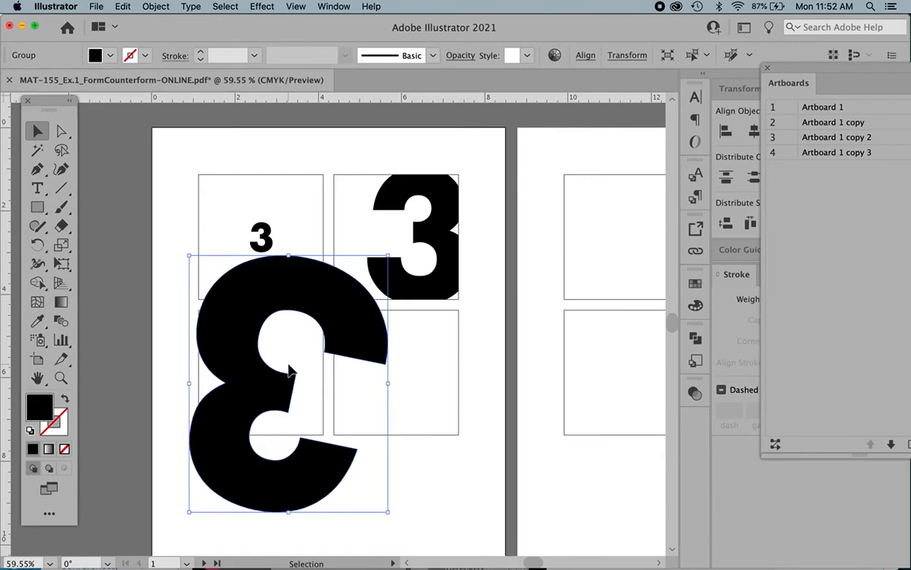
# Step: Bring the lower-left square's outline to the front and paste a copy of it in front
pyautogui.click(324, 414)
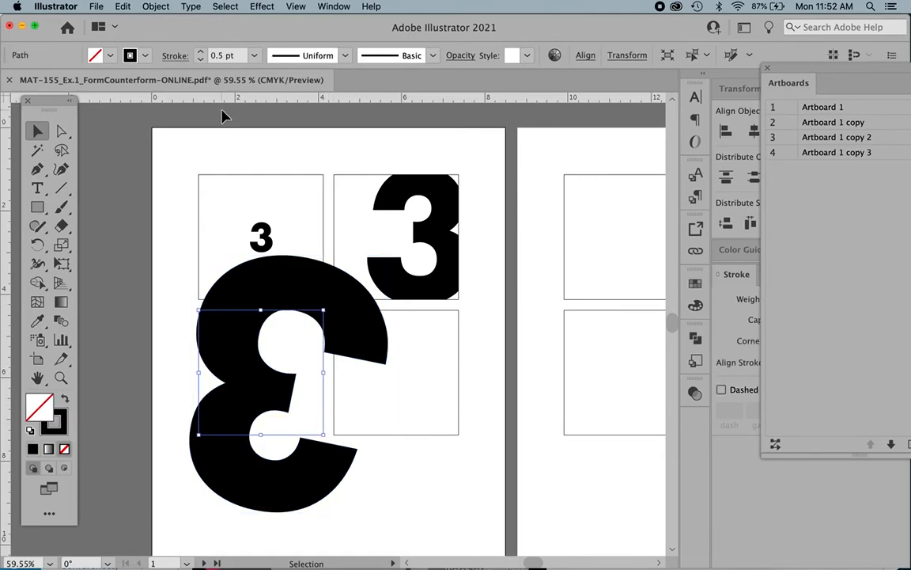
pyautogui.click(156, 7)
pyautogui.moveTo(182, 33)
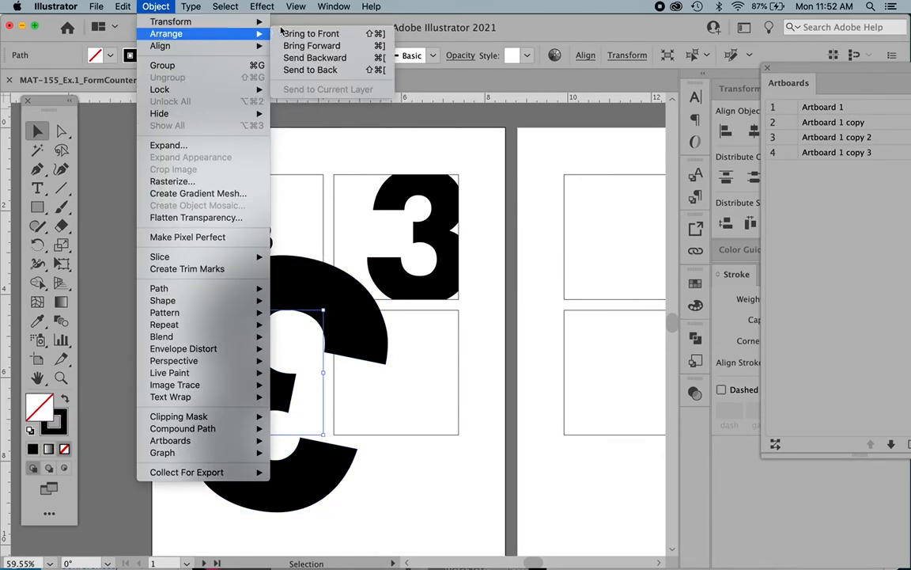
pyautogui.click(294, 34)
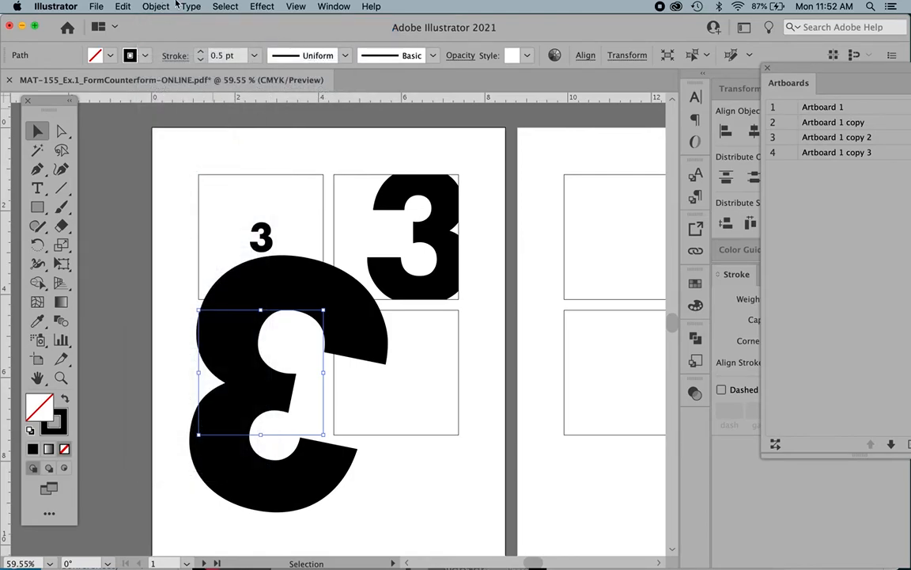
pyautogui.click(123, 7)
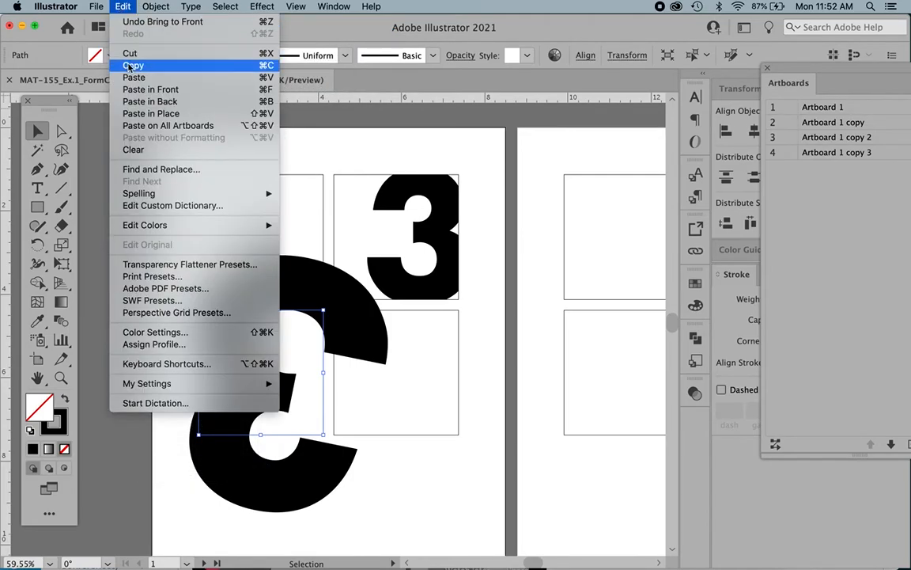
pyautogui.click(131, 67)
pyautogui.click(123, 6)
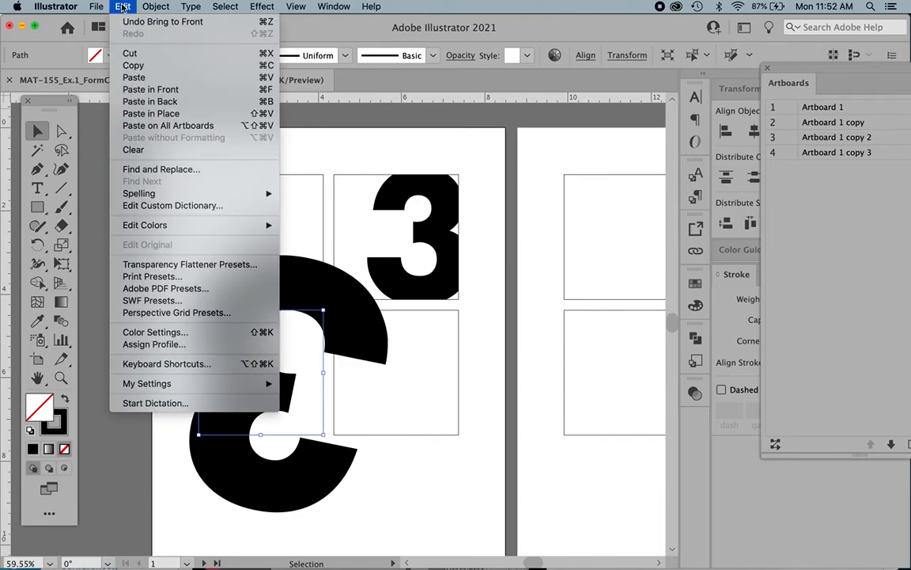
pyautogui.click(139, 90)
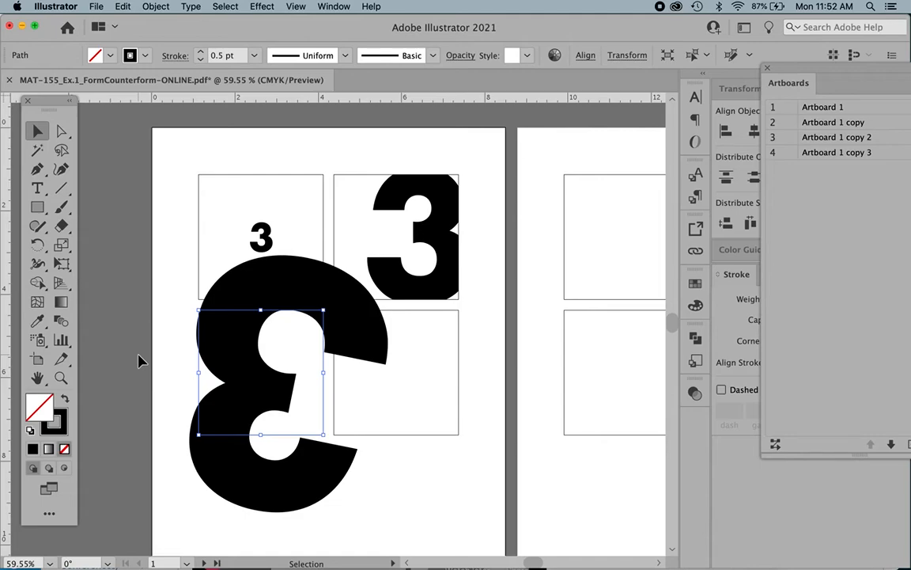
# Step: Make a clipping mask from the front copy of the lower-left square and the rotated 3
pyautogui.keyDown('shift'); pyautogui.click(340, 293); pyautogui.keyUp('shift')
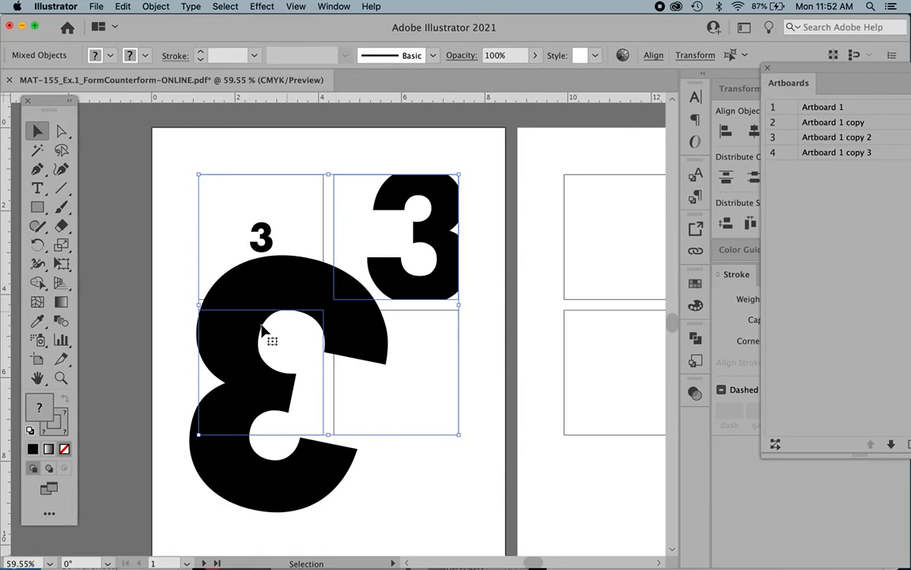
pyautogui.keyDown('shift'); pyautogui.click(392, 278); pyautogui.keyUp('shift')
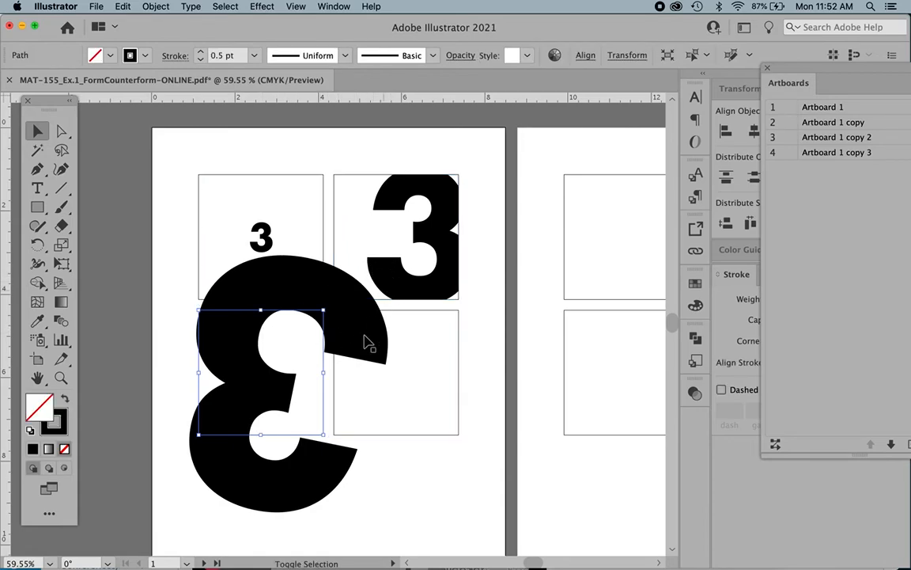
pyautogui.keyDown('shift'); pyautogui.click(311, 497); pyautogui.keyUp('shift')
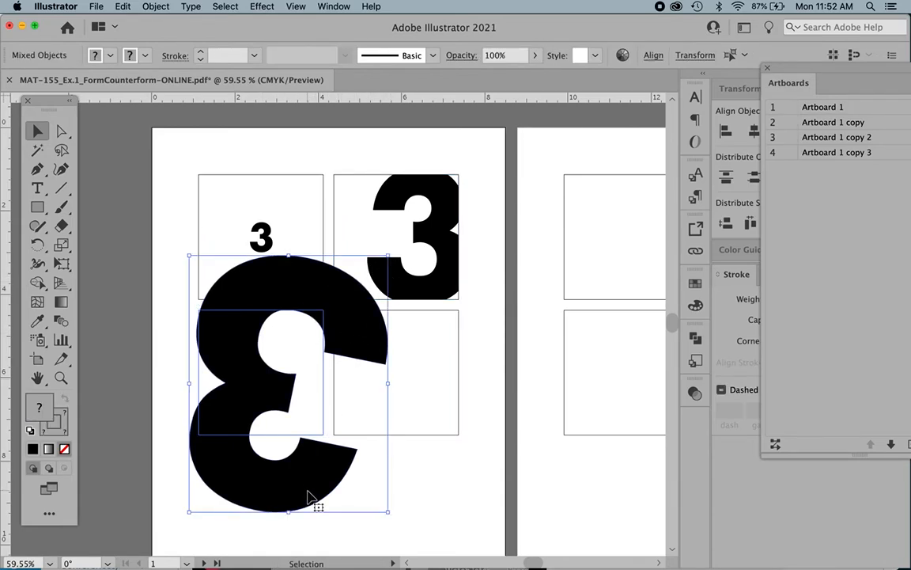
pyautogui.click(156, 6)
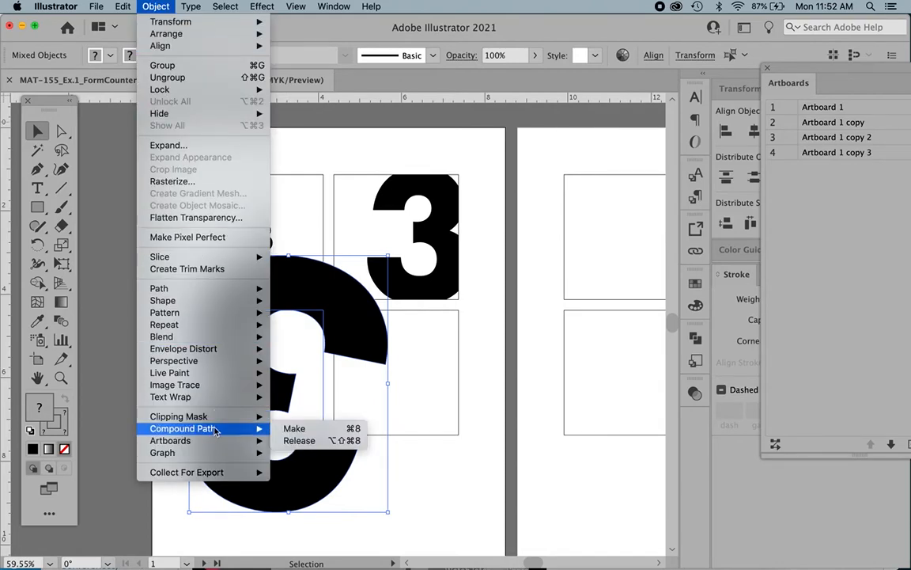
pyautogui.moveTo(202, 416)
pyautogui.click(297, 416)
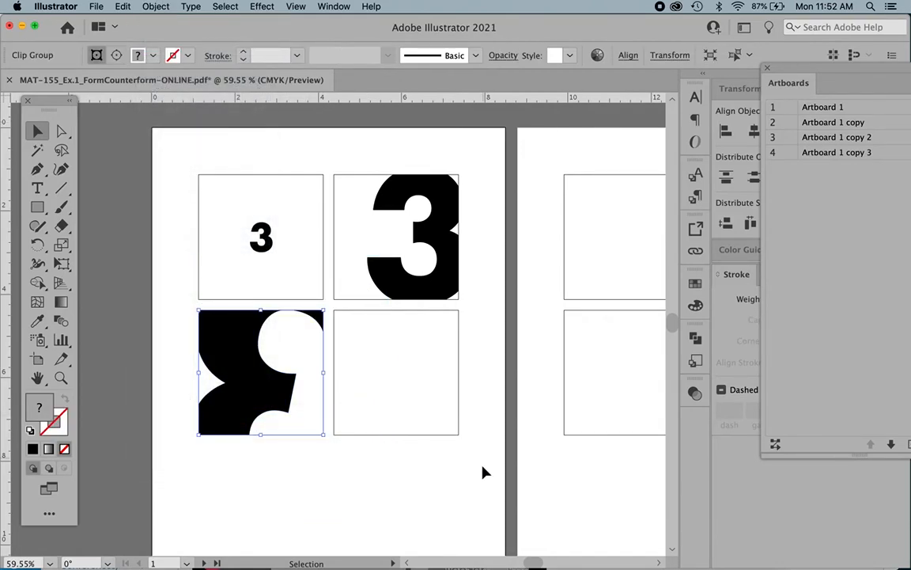
pyautogui.click(463, 503)
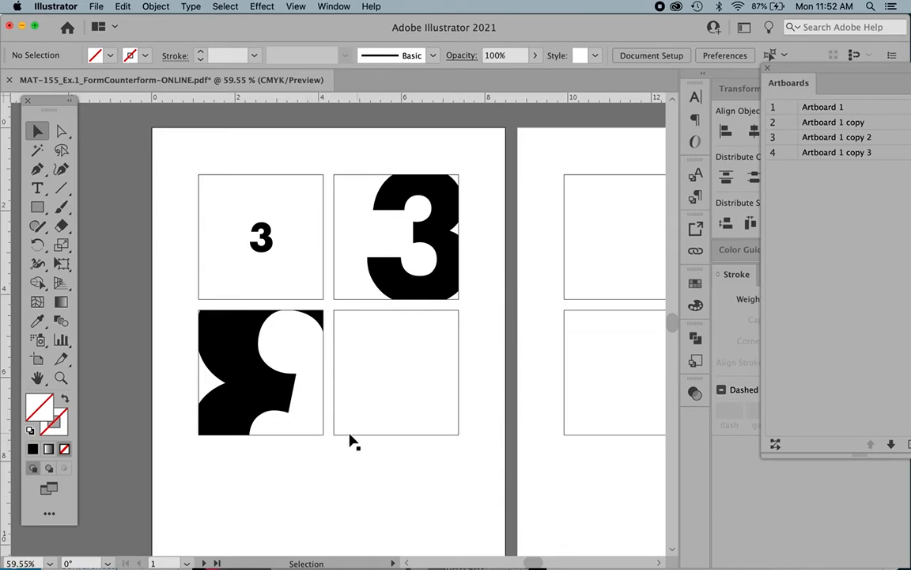
# Step: Isolate the lower-left clip group, shift its 3 slightly down and left, shrink it, and exit isolation mode
pyautogui.doubleClick(277, 398)
pyautogui.moveTo(266, 401); pyautogui.dragTo(263, 410)
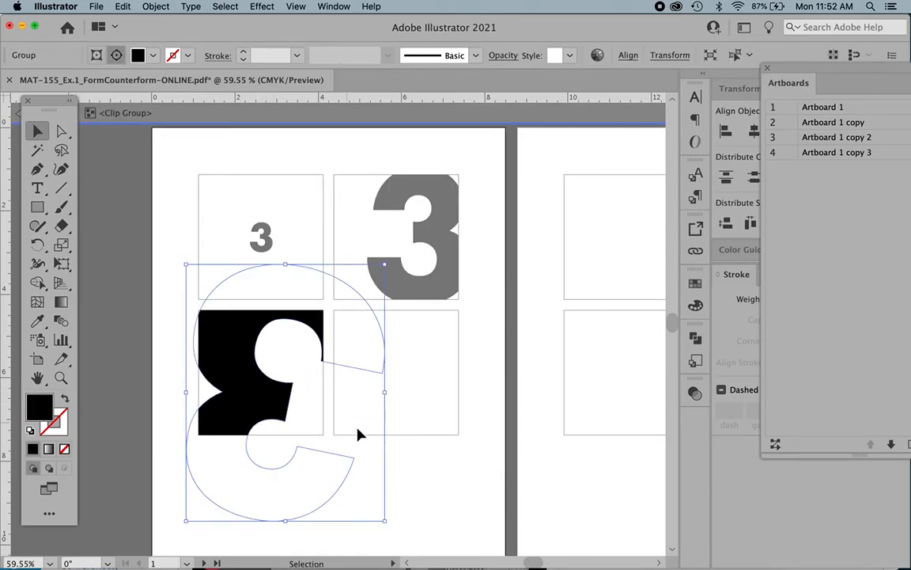
pyautogui.moveTo(383, 265); pyautogui.dragTo(363, 287)
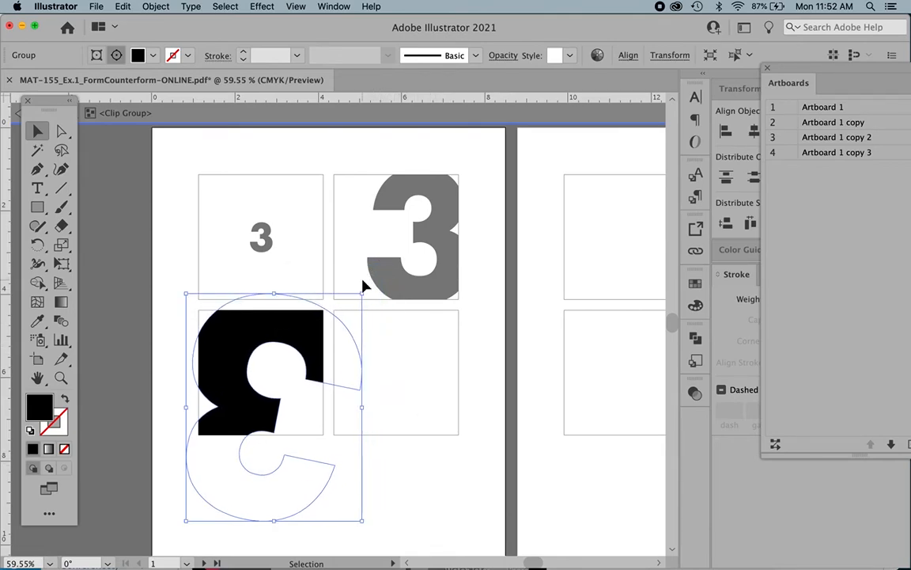
pyautogui.click(452, 521)
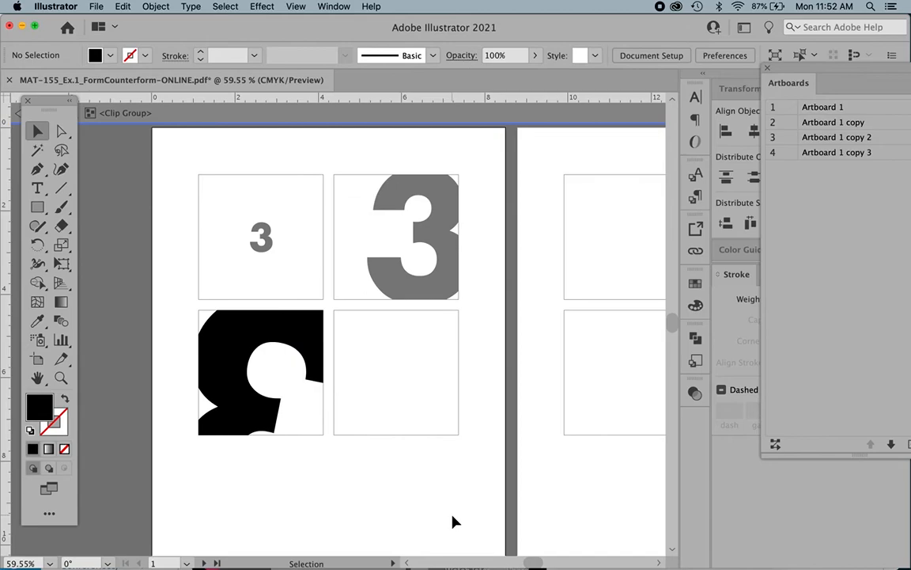
pyautogui.doubleClick(265, 320)
pyautogui.doubleClick(269, 324)
pyautogui.click(356, 121)
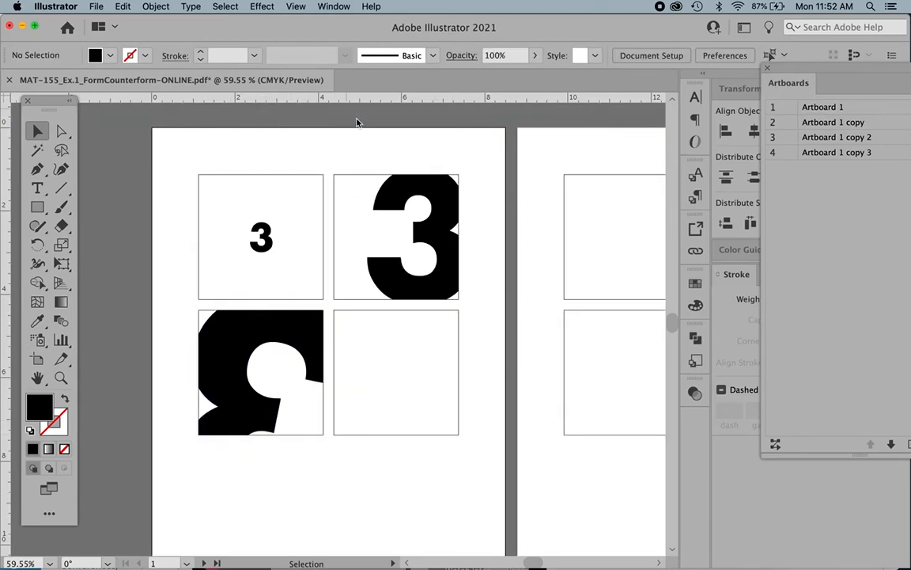
# Step: Isolate the lower-left clip group again, slightly enlarge and reposition its rotated 3, and exit isolation mode
pyautogui.doubleClick(267, 336)
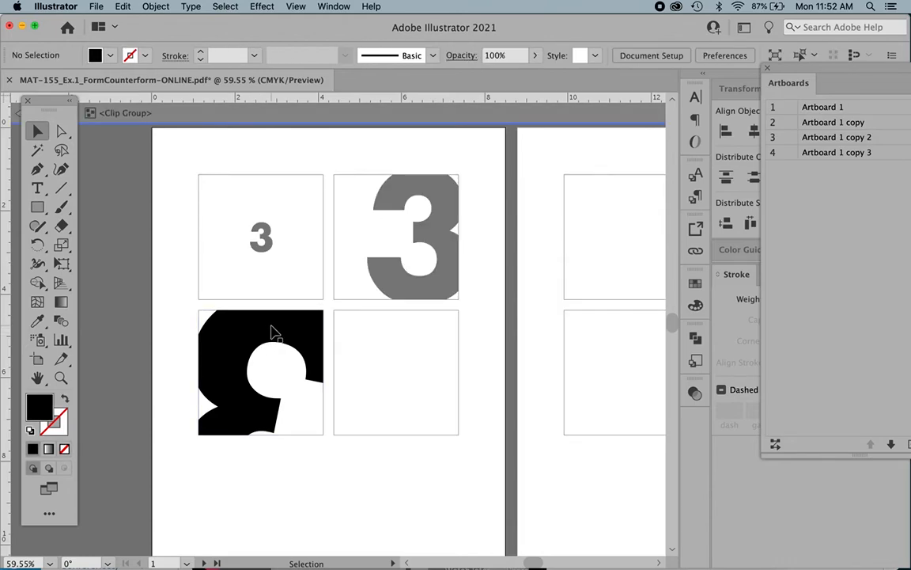
pyautogui.moveTo(278, 332); pyautogui.dragTo(275, 337)
pyautogui.click(449, 471)
pyautogui.click(311, 342)
pyautogui.moveTo(358, 299); pyautogui.dragTo(363, 292)
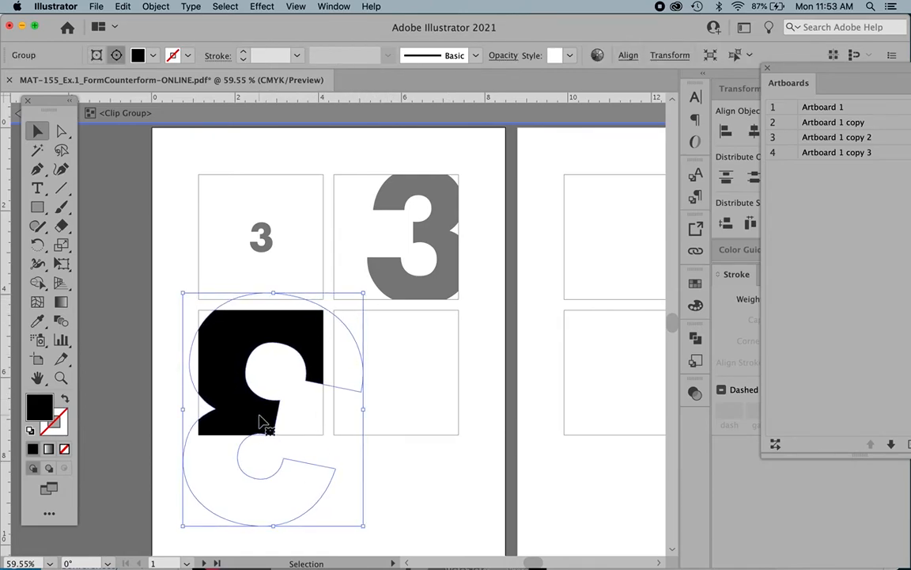
pyautogui.moveTo(181, 526); pyautogui.dragTo(179, 529)
pyautogui.click(428, 473)
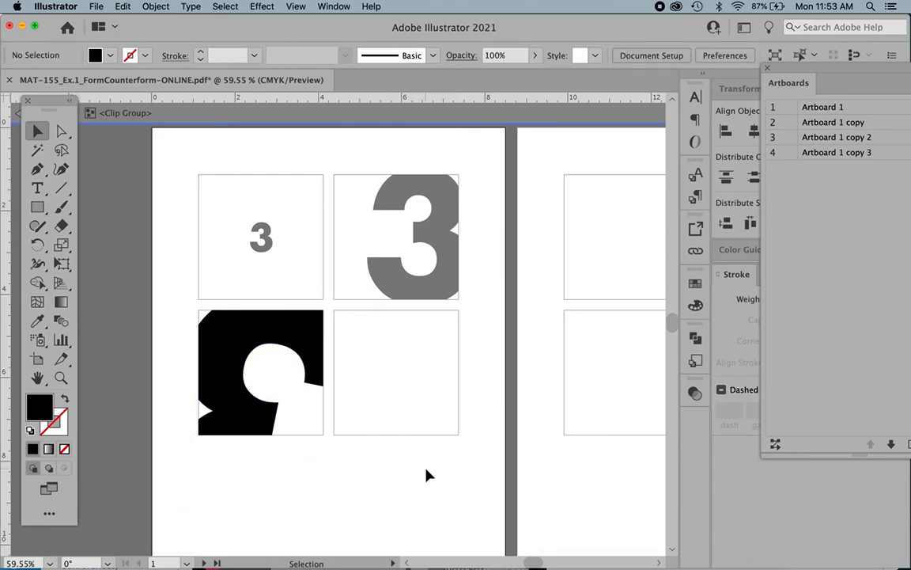
pyautogui.moveTo(239, 339); pyautogui.dragTo(244, 339)
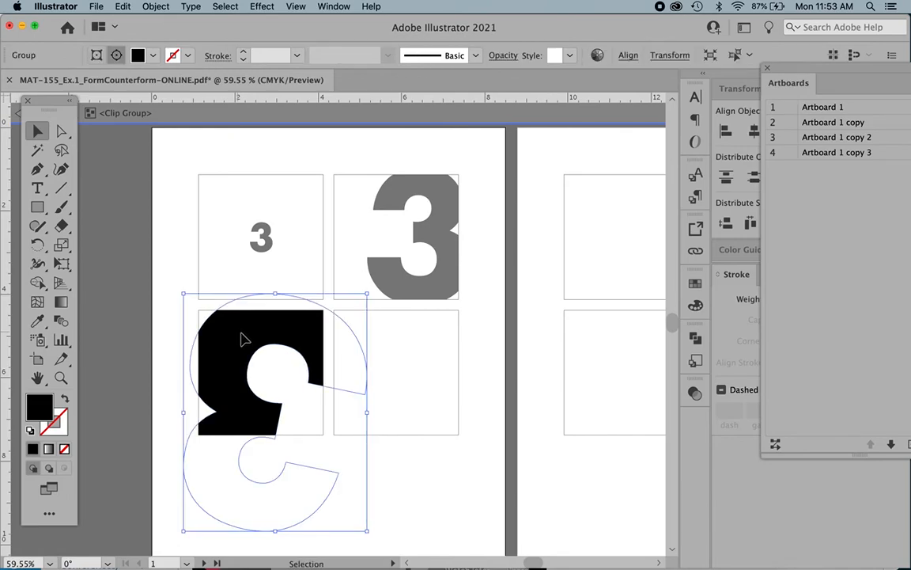
pyautogui.click(433, 496)
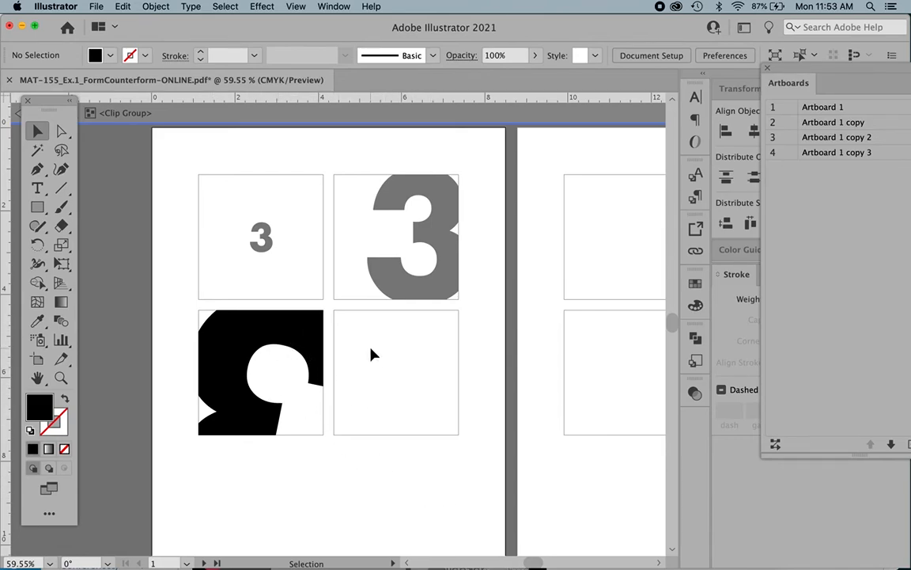
pyautogui.click(360, 117)
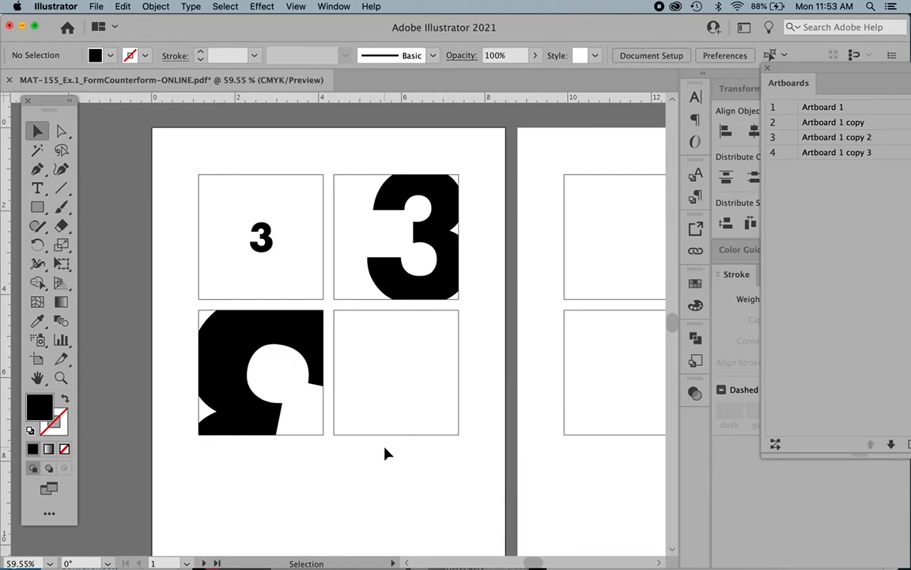
# Step: Delete the empty lower-right square and duplicate the lower-left clip group horizontally toward the vacated spot
pyautogui.moveTo(410, 432); pyautogui.dragTo(417, 428)
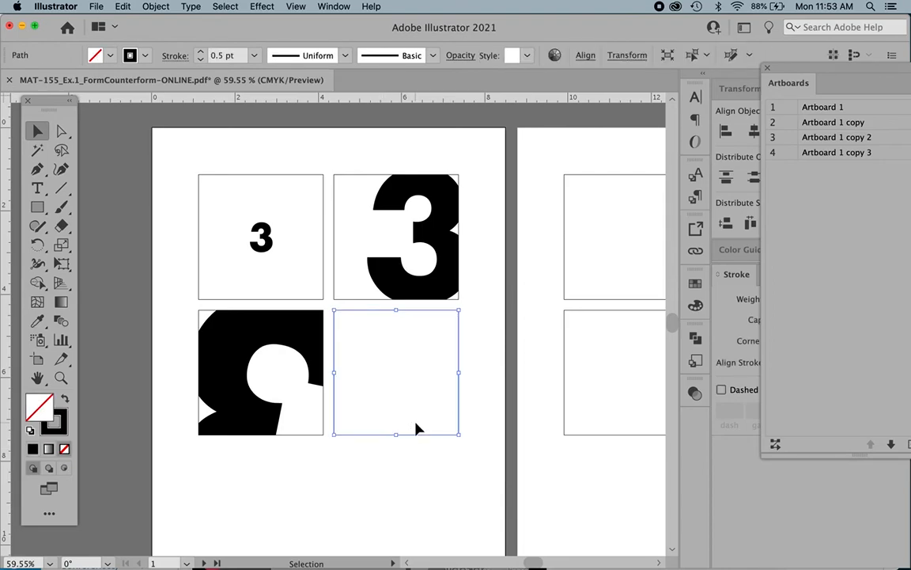
pyautogui.press('Delete')
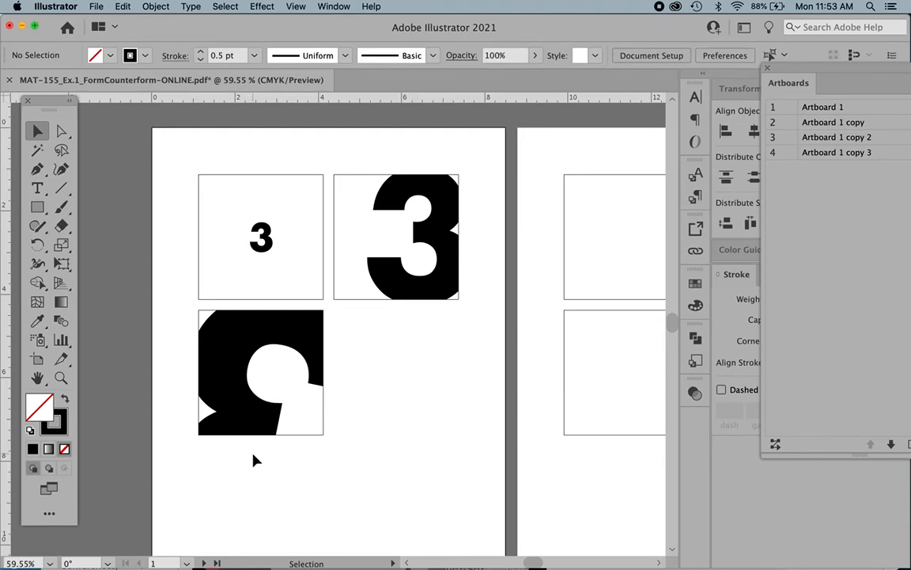
pyautogui.click(263, 420)
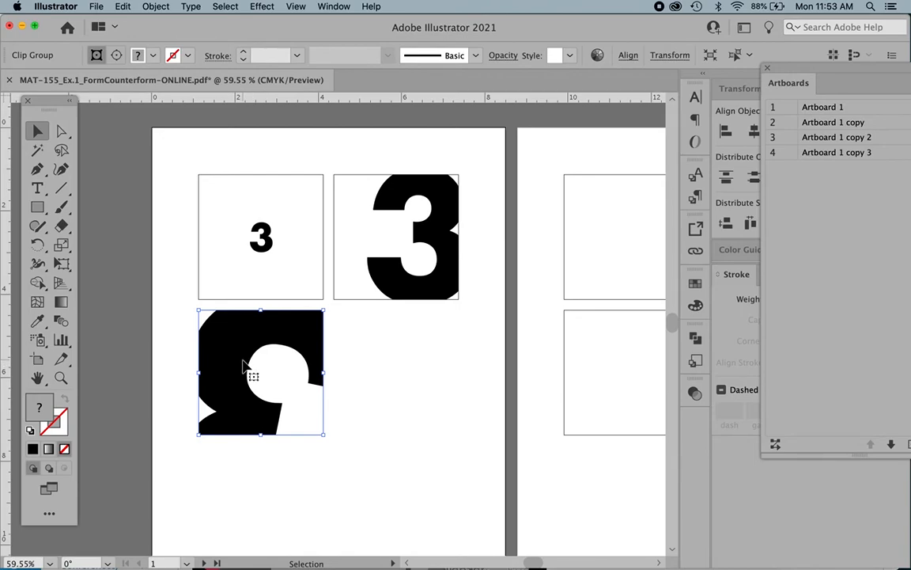
pyautogui.moveTo(243, 365); pyautogui.dragTo(333, 362)
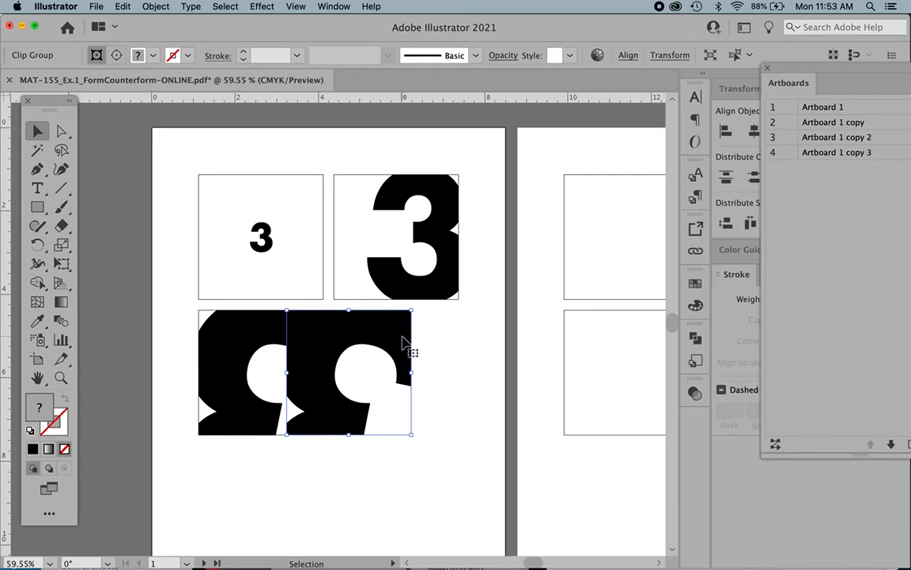
# Step: Align the right edge of the duplicated clip group with the upper-right clip group using Horizontal Align Right
pyautogui.click(434, 429)
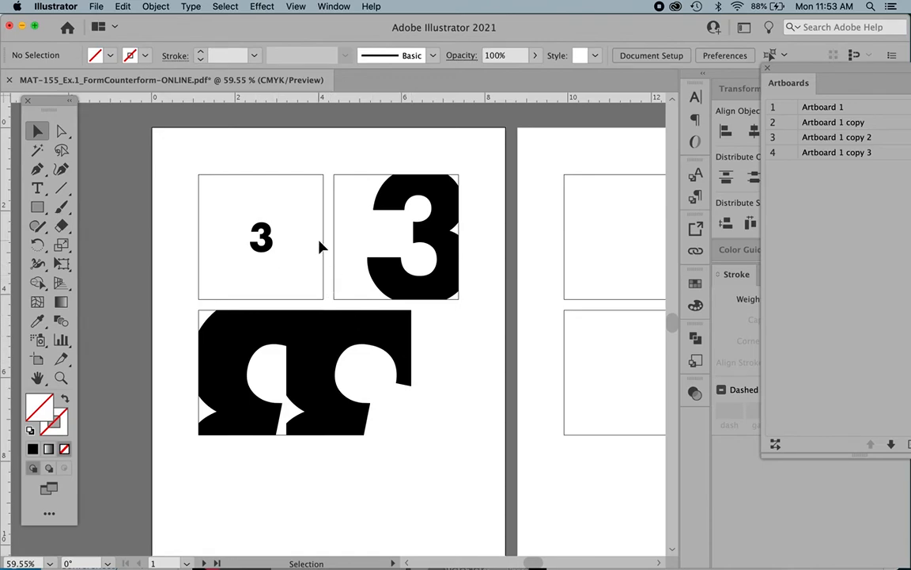
pyautogui.click(400, 346)
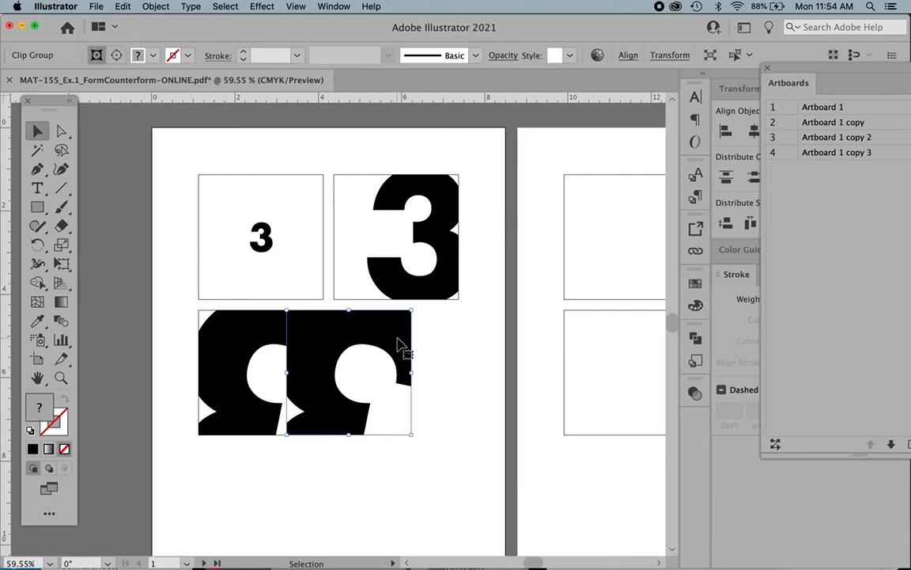
pyautogui.keyDown('shift'); pyautogui.click(455, 252); pyautogui.keyUp('shift')
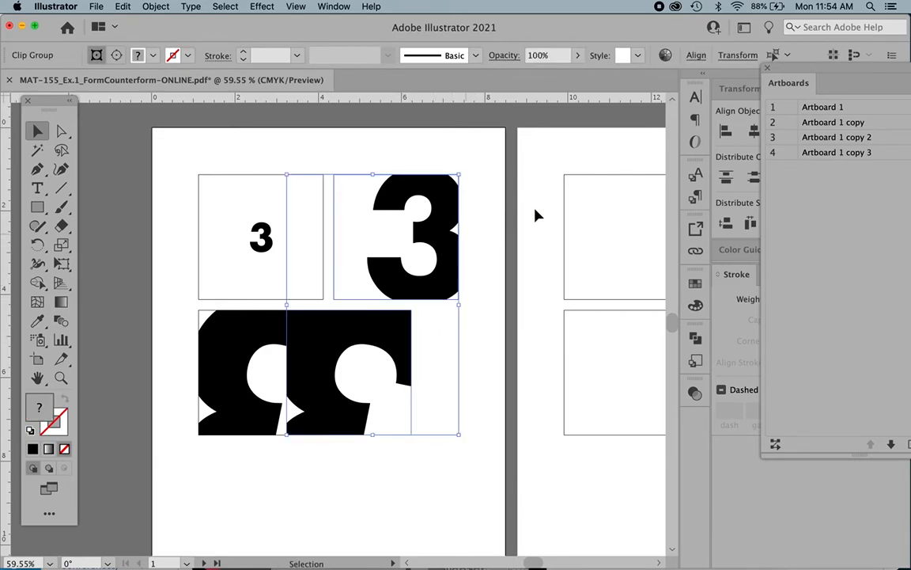
pyautogui.click(345, 5)
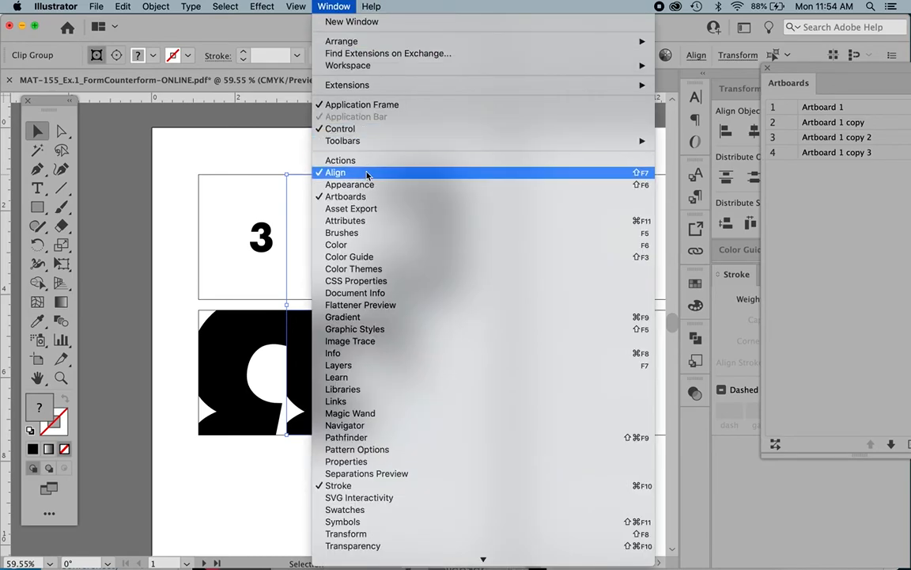
pyautogui.click(696, 99)
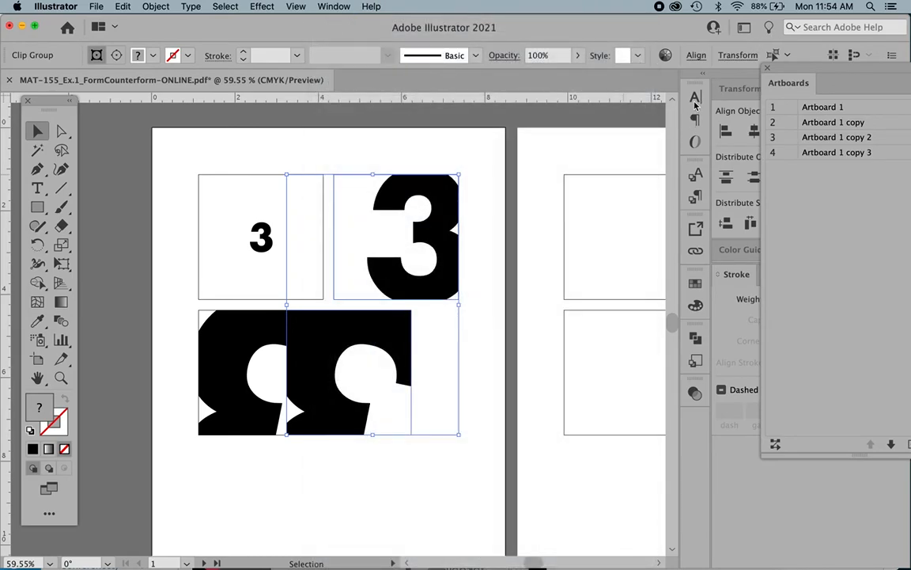
pyautogui.click(696, 100)
pyautogui.click(699, 54)
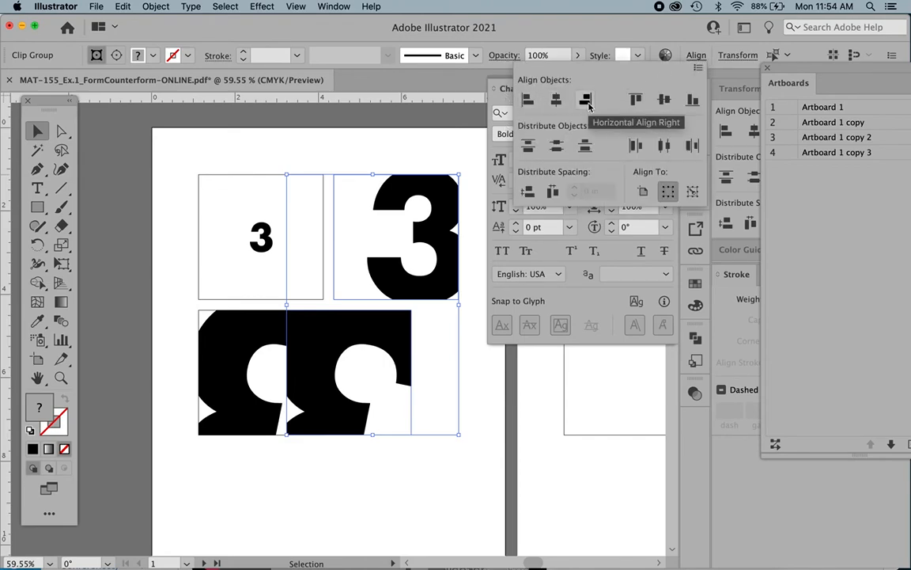
pyautogui.click(586, 101)
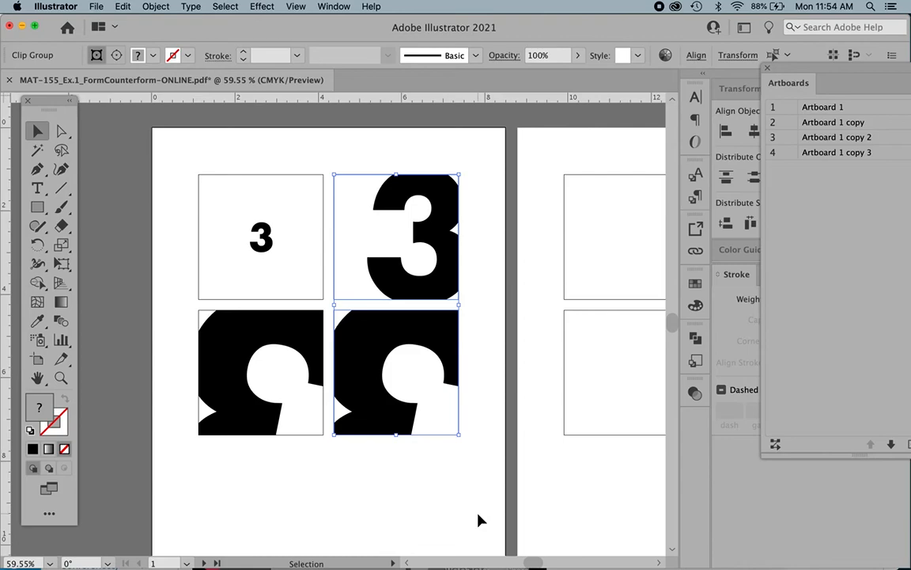
# Step: Isolate the lower-right clip group, set its 3's fill to white with K at 0%, and save that white as a swatch
pyautogui.click(429, 459)
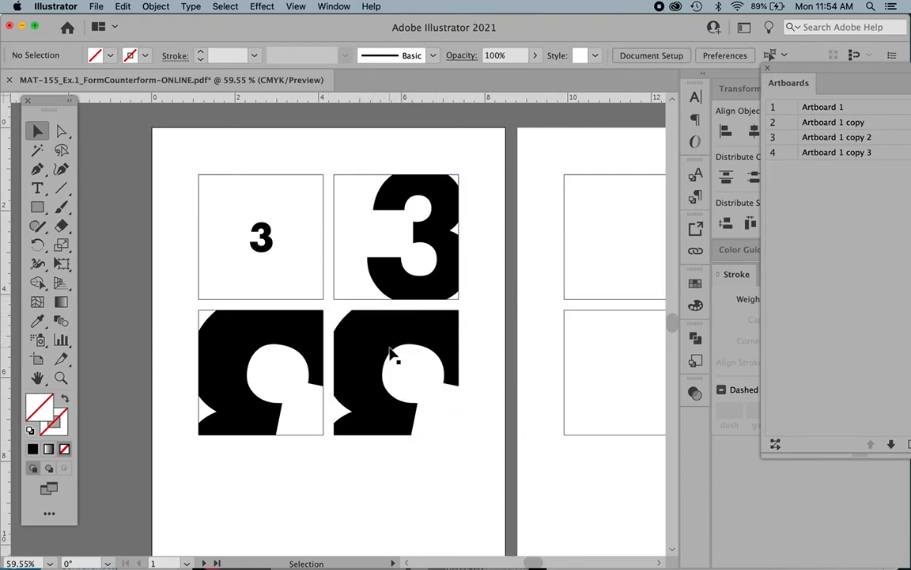
pyautogui.doubleClick(379, 340)
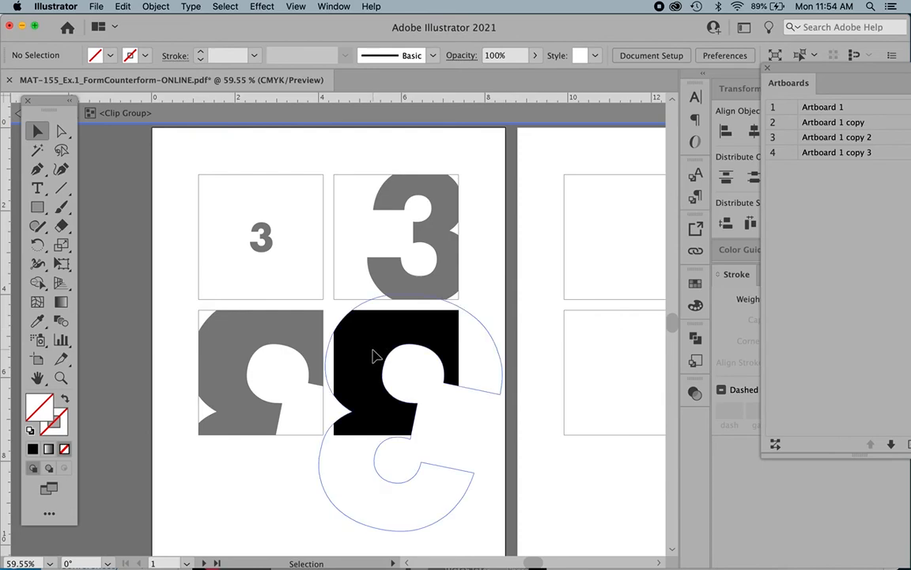
pyautogui.click(372, 350)
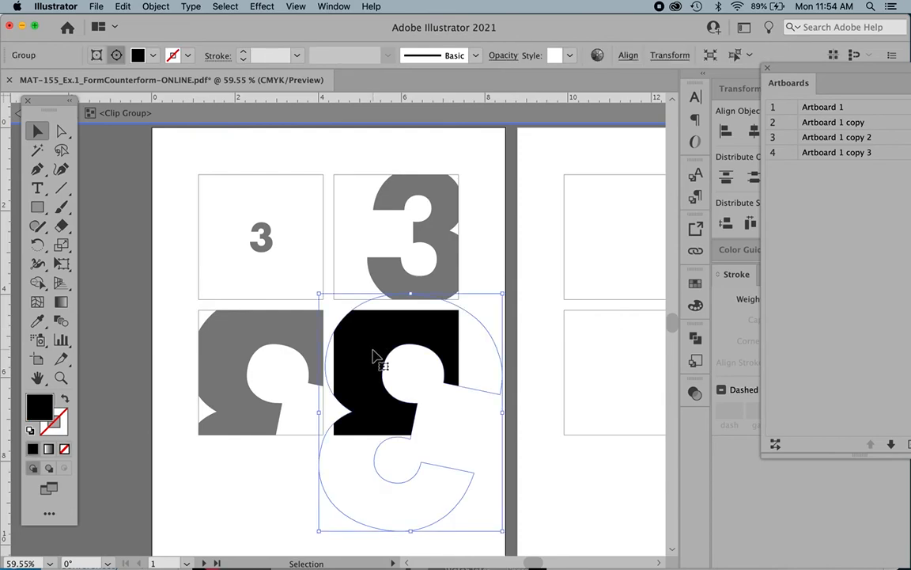
pyautogui.click(696, 283)
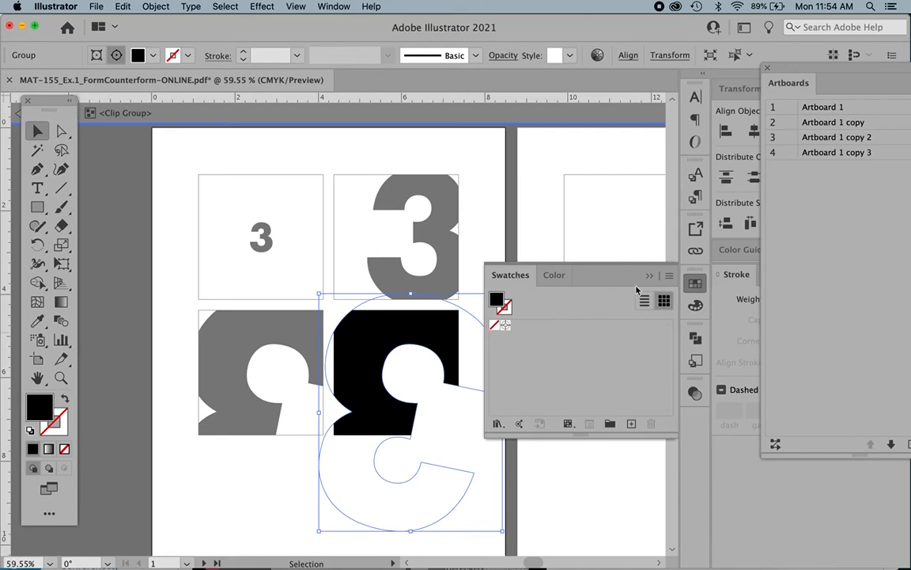
pyautogui.click(695, 306)
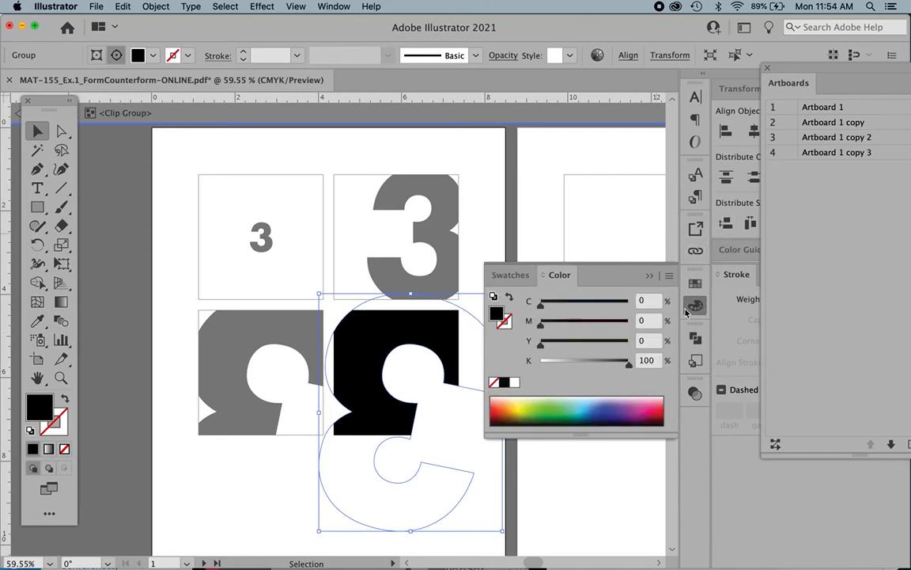
pyautogui.moveTo(629, 366); pyautogui.dragTo(452, 362)
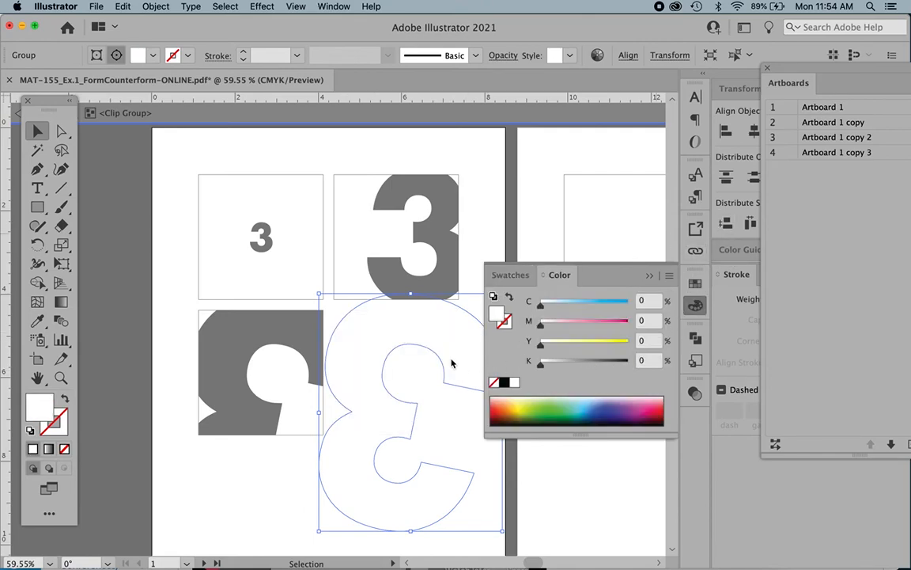
pyautogui.click(511, 276)
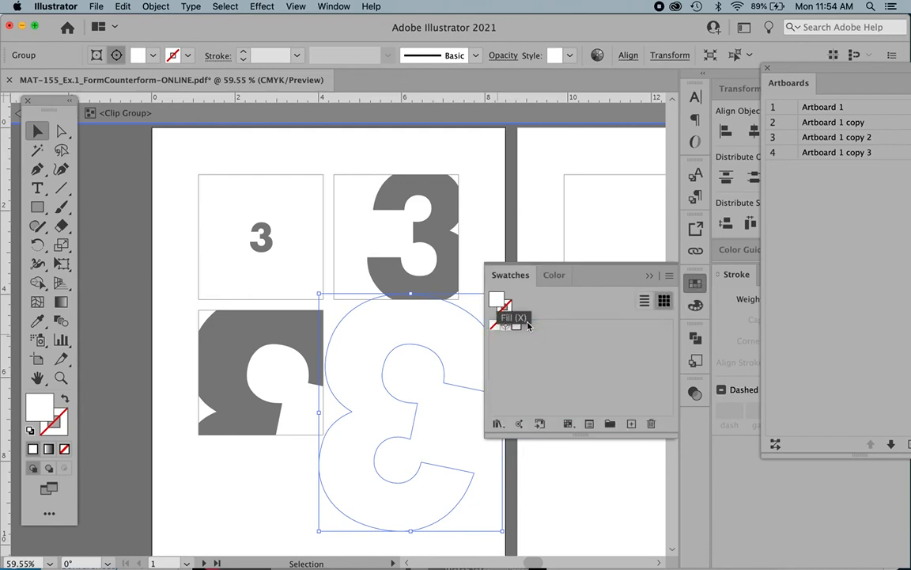
pyautogui.press('Delete')
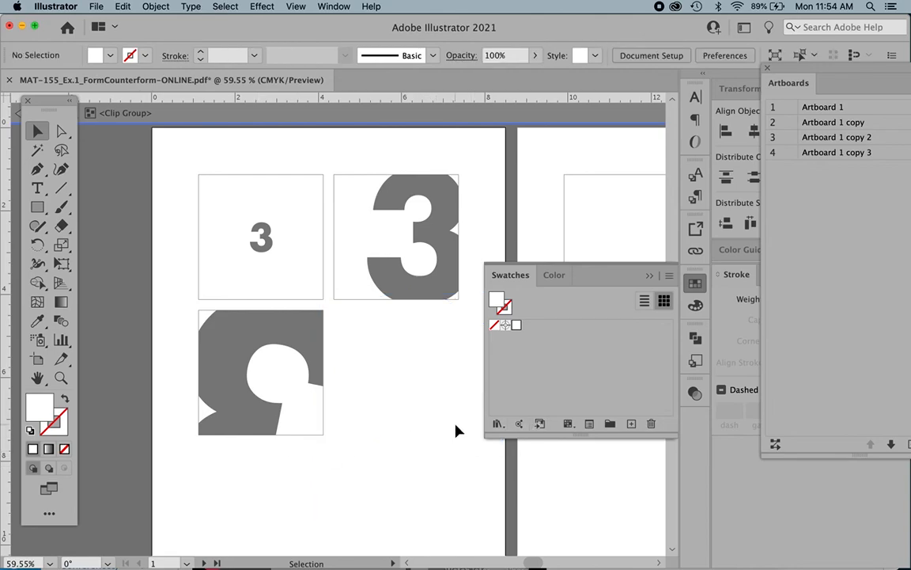
pyautogui.click(649, 276)
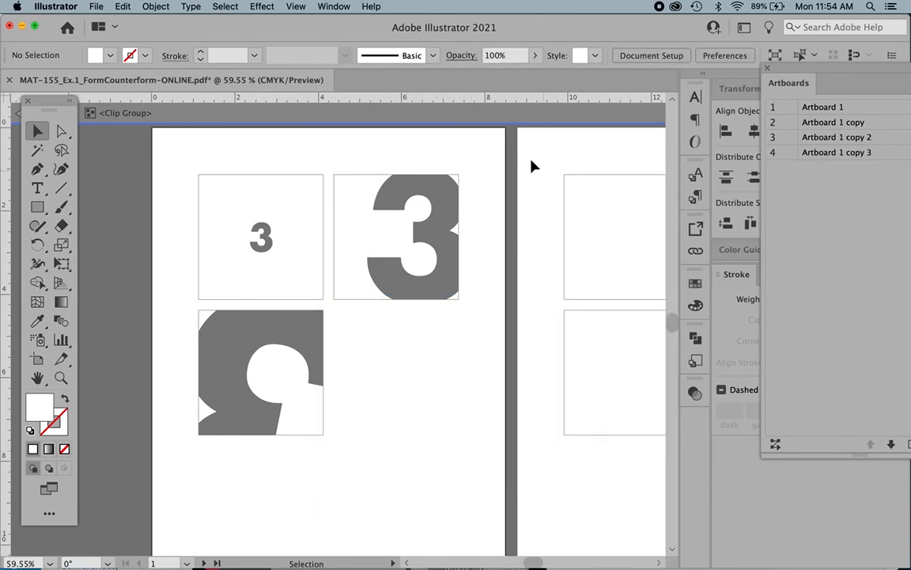
pyautogui.press('cmd+z')
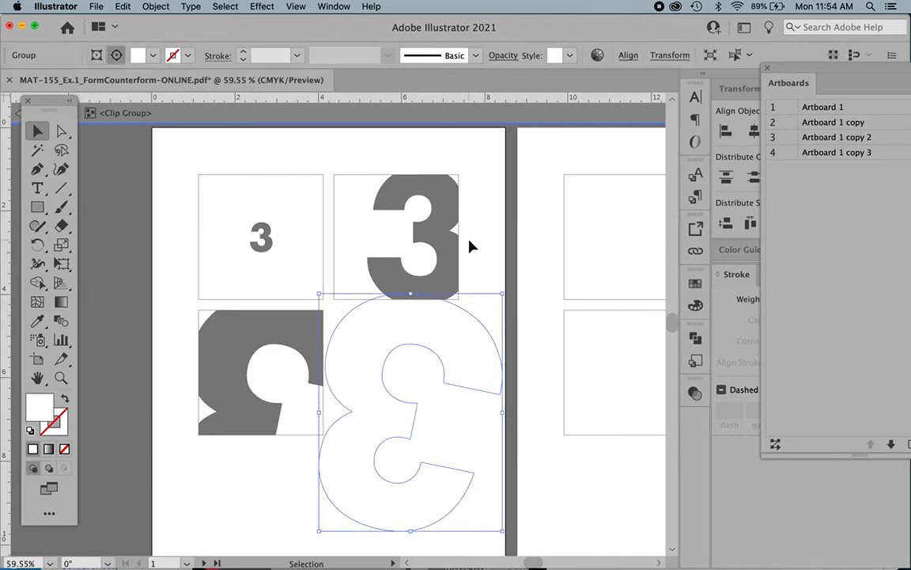
# Step: Exit isolation mode, directly select the lower-right group's clipping square, and fill it with black (K 100%)
pyautogui.click(488, 112)
pyautogui.click(497, 271)
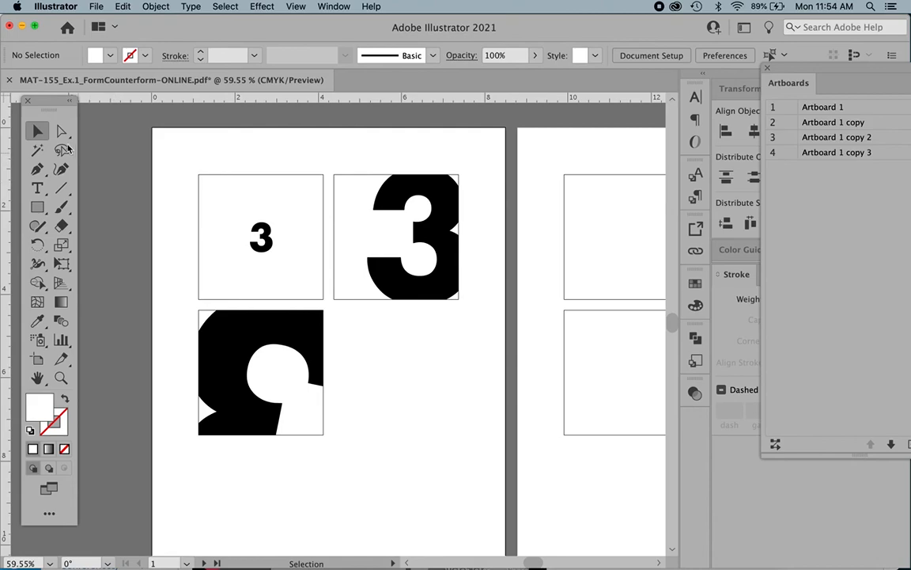
pyautogui.press('a')
pyautogui.click(355, 327)
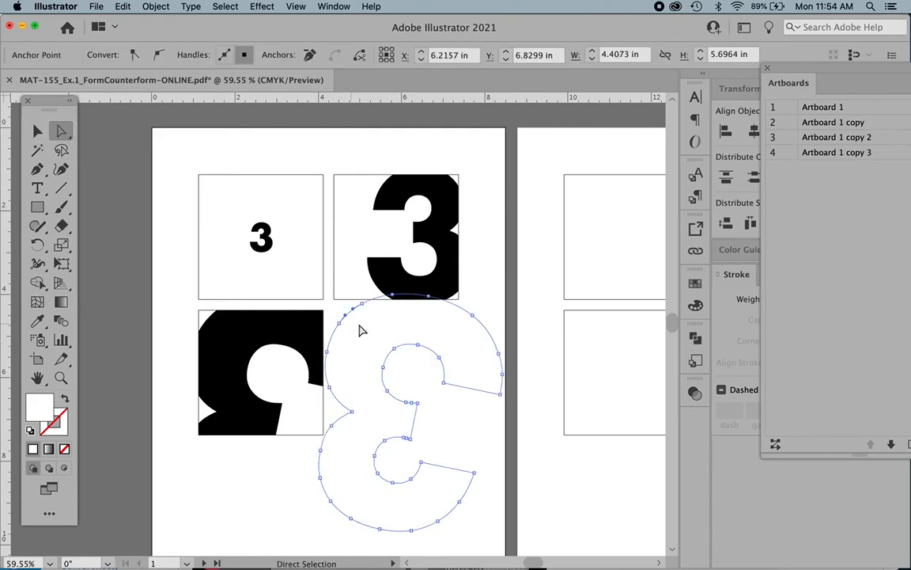
pyautogui.click(455, 413)
pyautogui.click(458, 420)
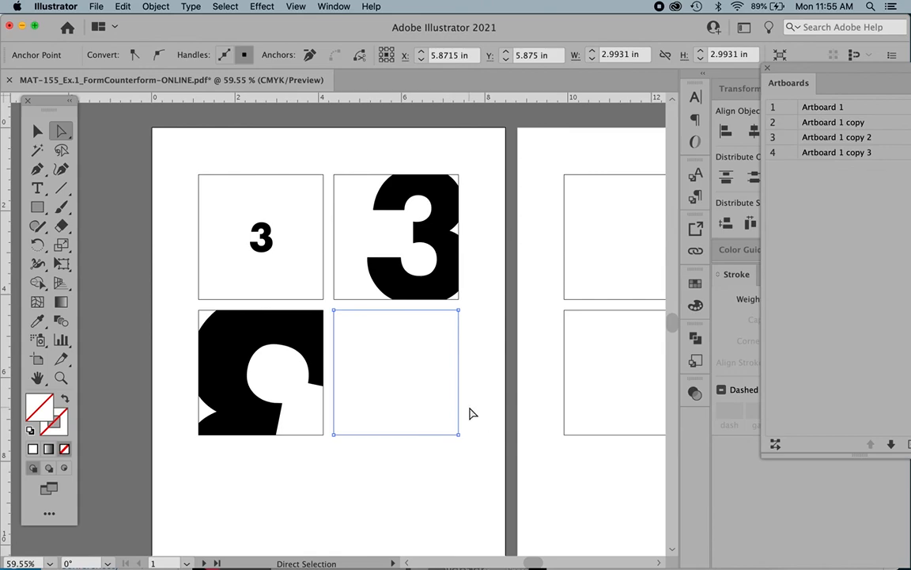
pyautogui.click(696, 285)
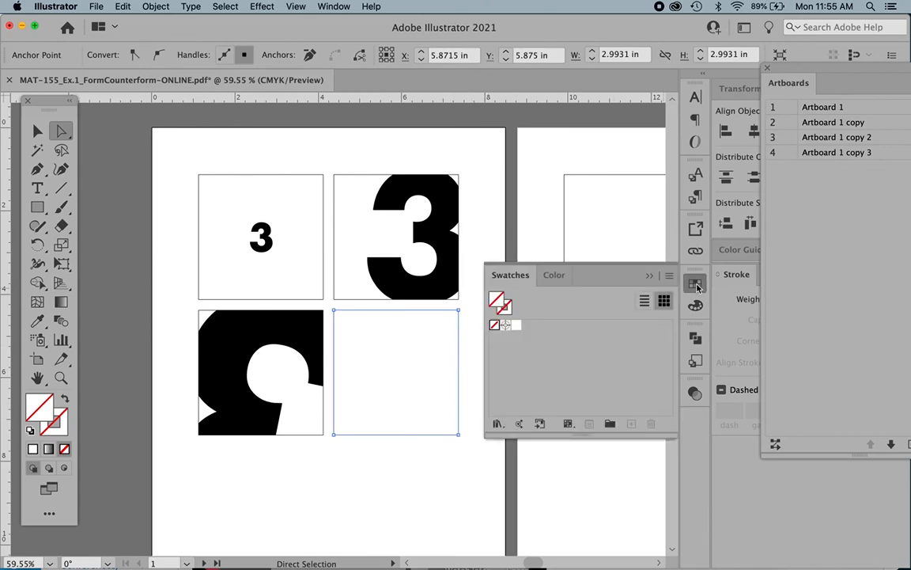
pyautogui.click(696, 307)
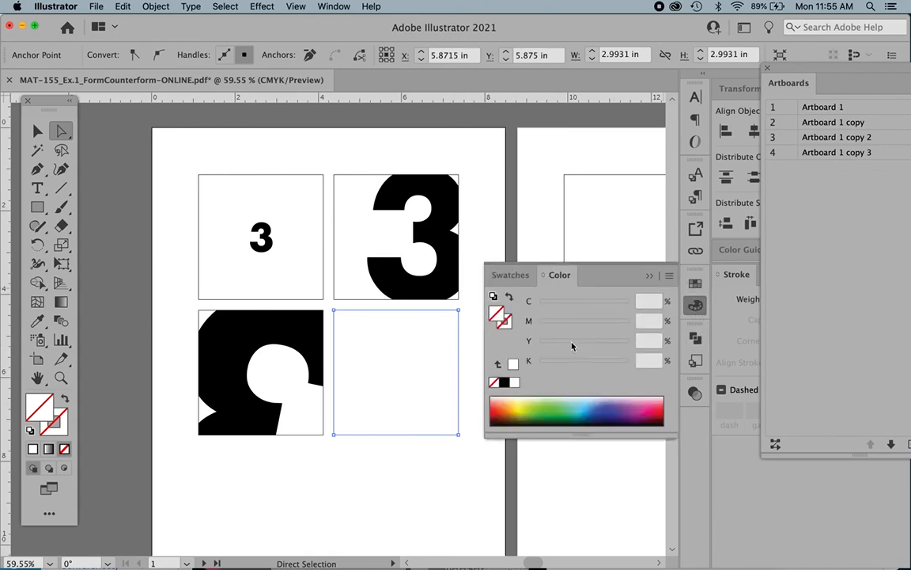
pyautogui.click(504, 383)
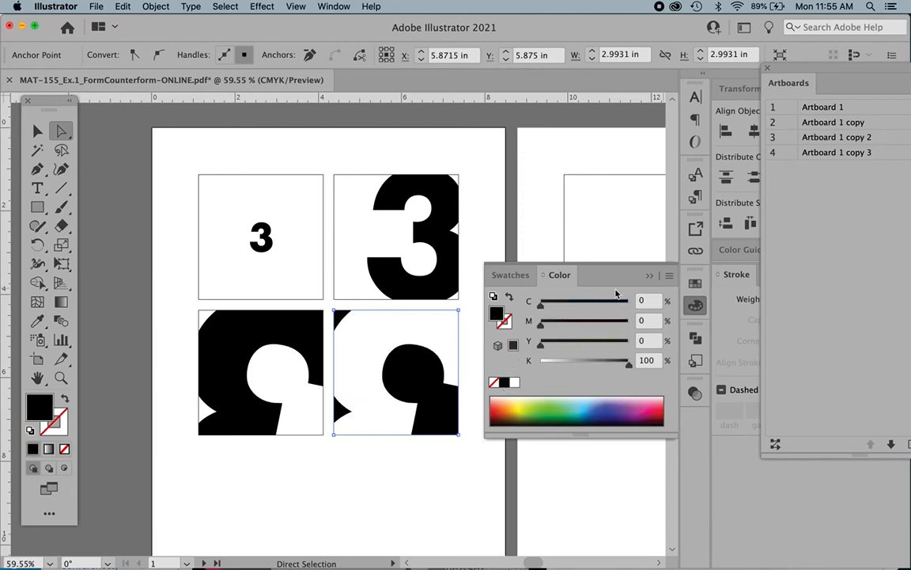
pyautogui.click(649, 275)
pyautogui.click(443, 512)
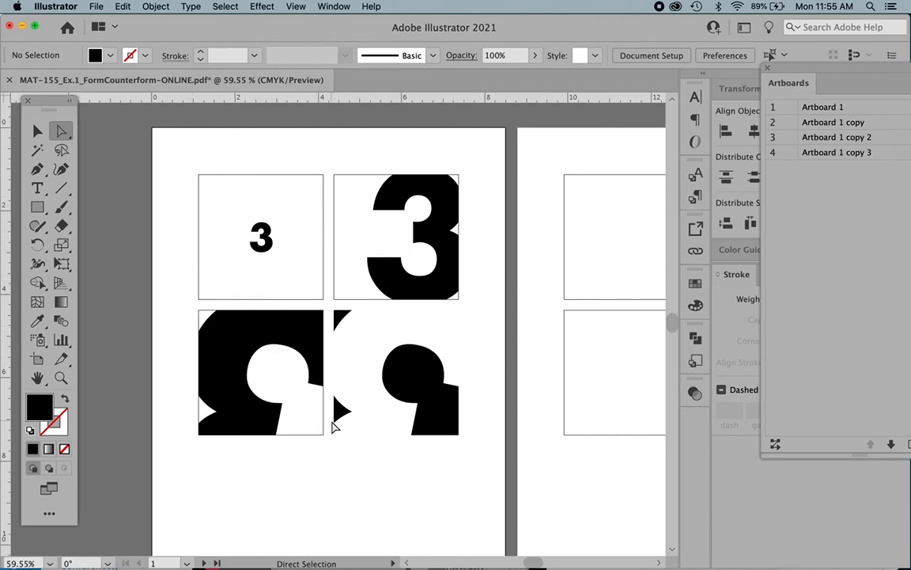
pyautogui.hscroll(6, 350, 372)
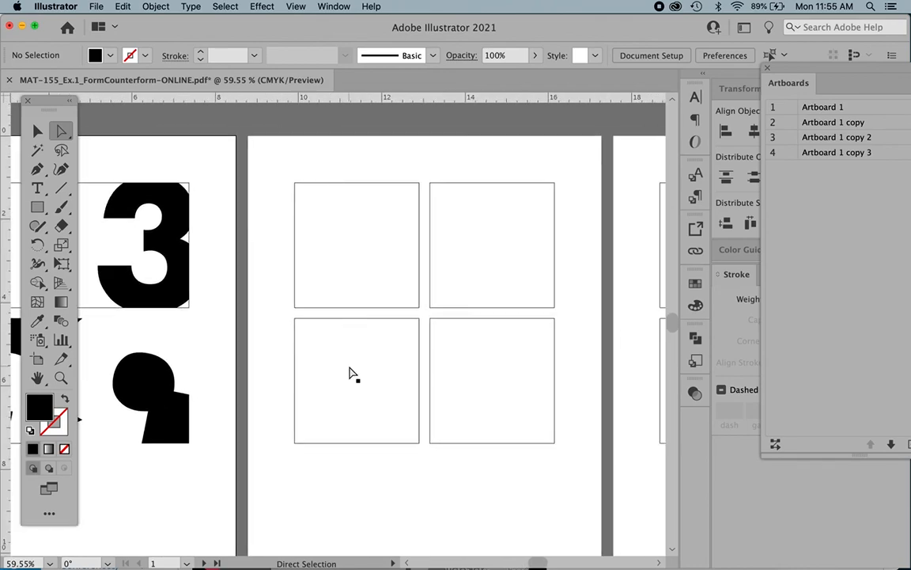
pyautogui.hscroll(5, 350, 372)
pyautogui.hscroll(-8, 352, 374)
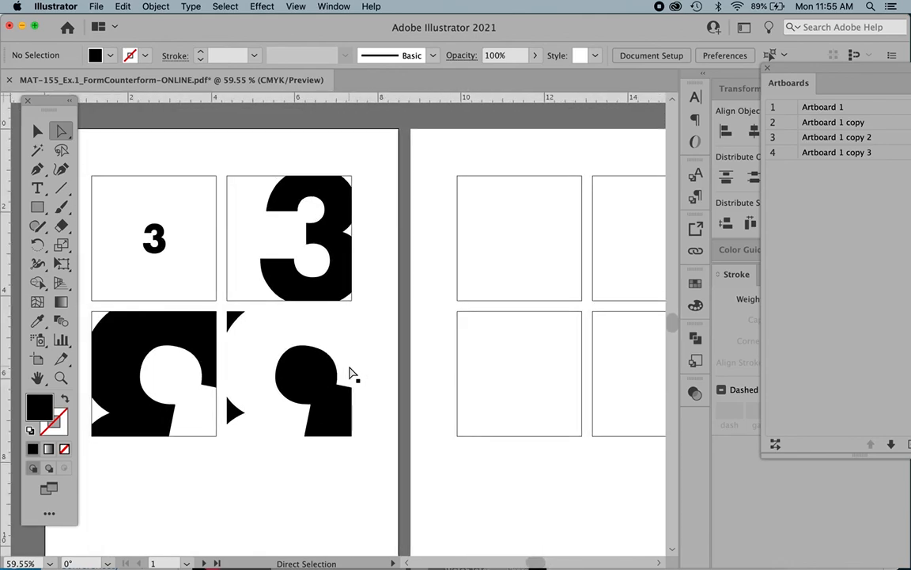
pyautogui.hscroll(-2, 353, 374)
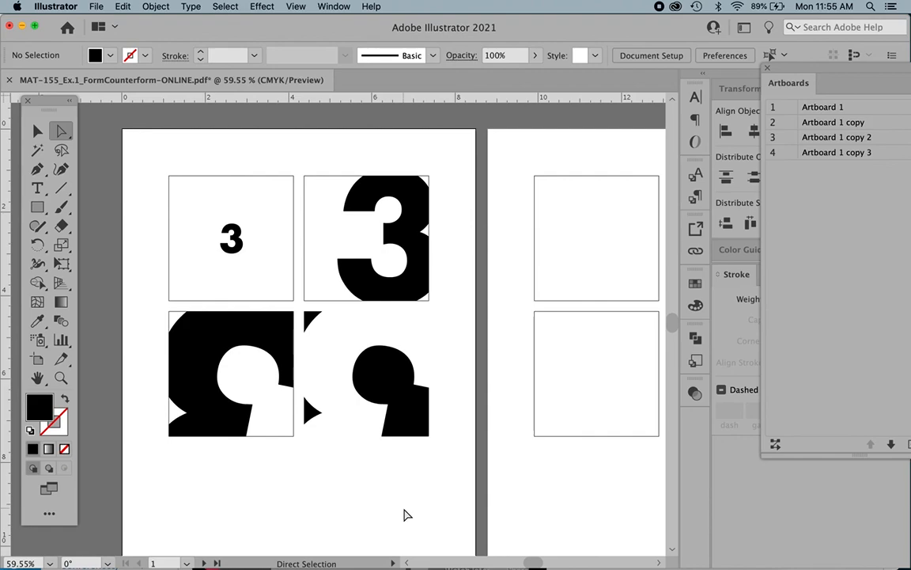
pyautogui.click(37, 133)
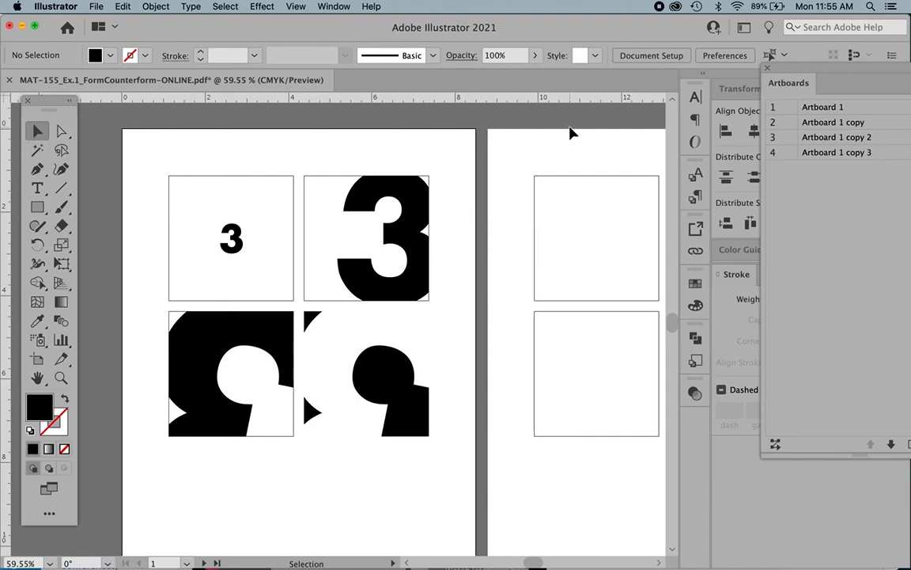